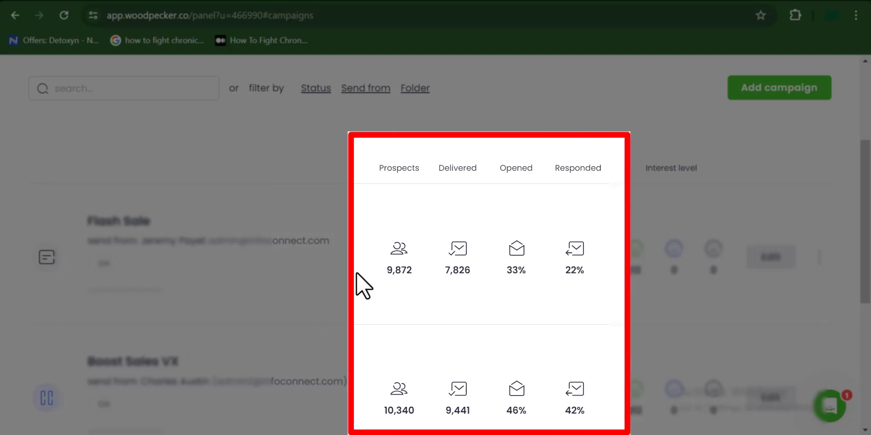
- Browse the Woodpecker page and begin the Cold email free-trial signup
{"action": "left_click_drag", "start_coordinate": [465, 272], "coordinate": [424, 317]}
{"action": "left_click", "coordinate": [424, 316]}
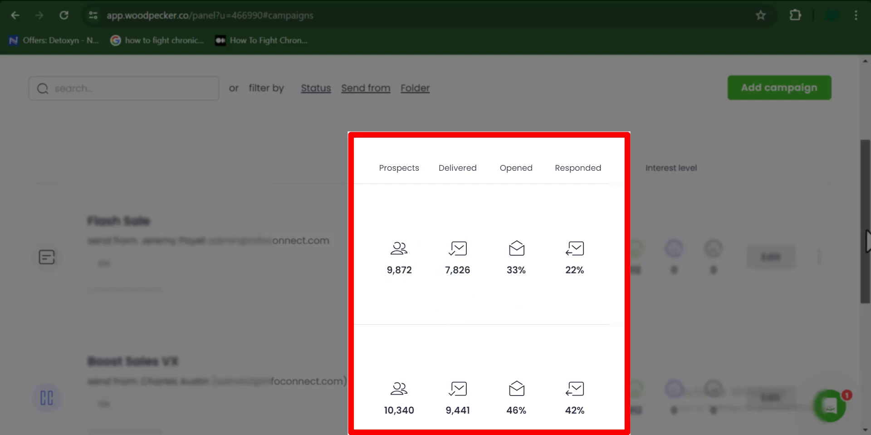
{"action": "scroll", "coordinate": [435, 245], "scroll_direction": "down", "scroll_amount": 1}
{"action": "scroll", "coordinate": [436, 245], "scroll_direction": "down", "scroll_amount": 3}
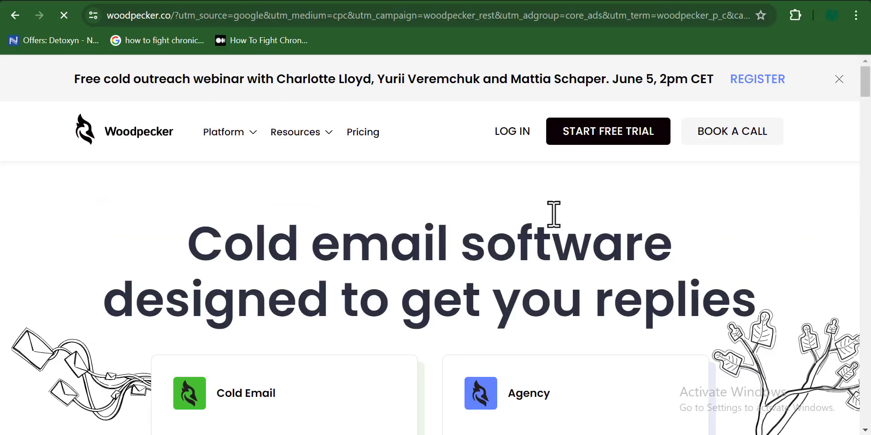
{"action": "scroll", "coordinate": [869, 91], "scroll_direction": "down", "scroll_amount": 2}
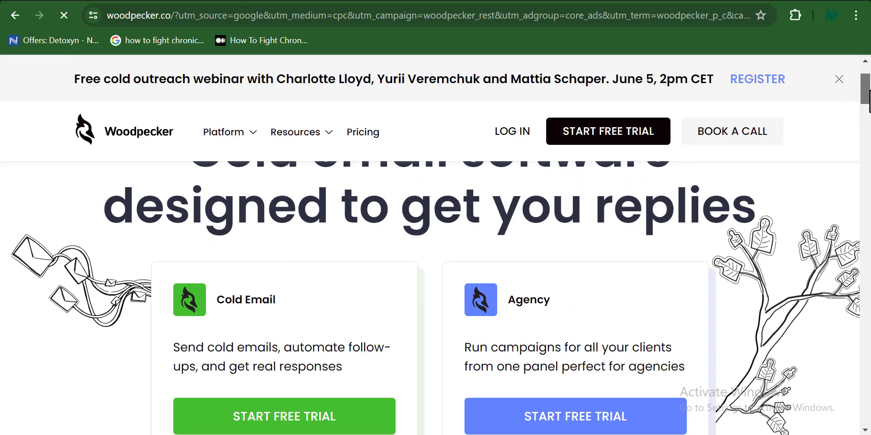
{"action": "scroll", "coordinate": [868, 98], "scroll_direction": "up", "scroll_amount": 2}
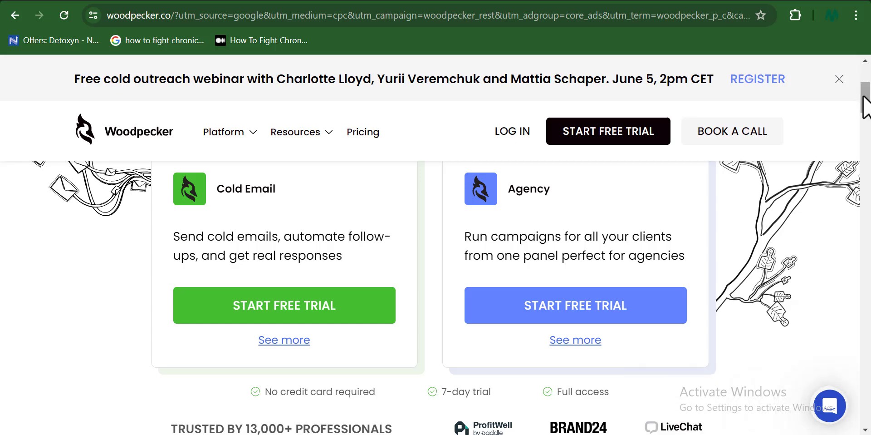
{"action": "left_click_drag", "start_coordinate": [866, 105], "coordinate": [870, 84]}
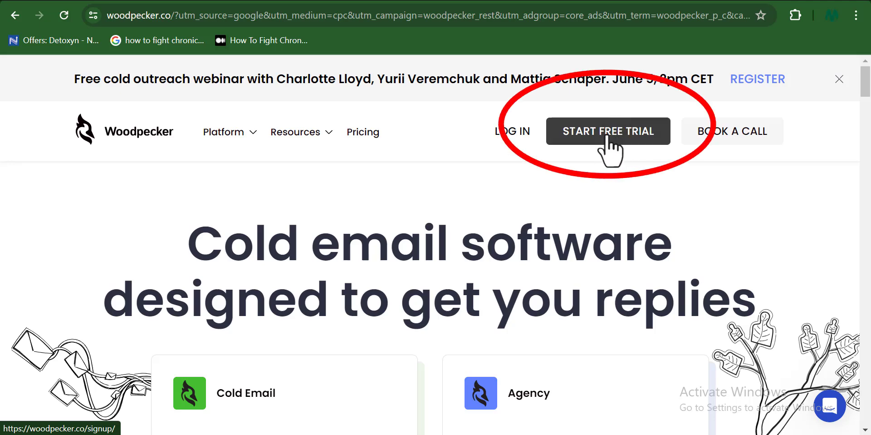
{"action": "left_click", "coordinate": [611, 145]}
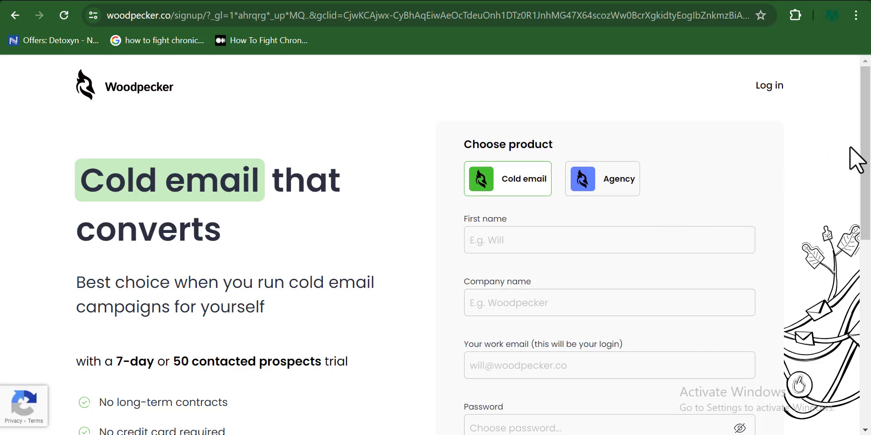
{"action": "left_click_drag", "start_coordinate": [868, 143], "coordinate": [868, 146]}
- Enter the user's first name, correcting a typo, and the company name 'All Sender'
{"action": "left_click", "coordinate": [512, 245]}
{"action": "type", "text": "Ch"}
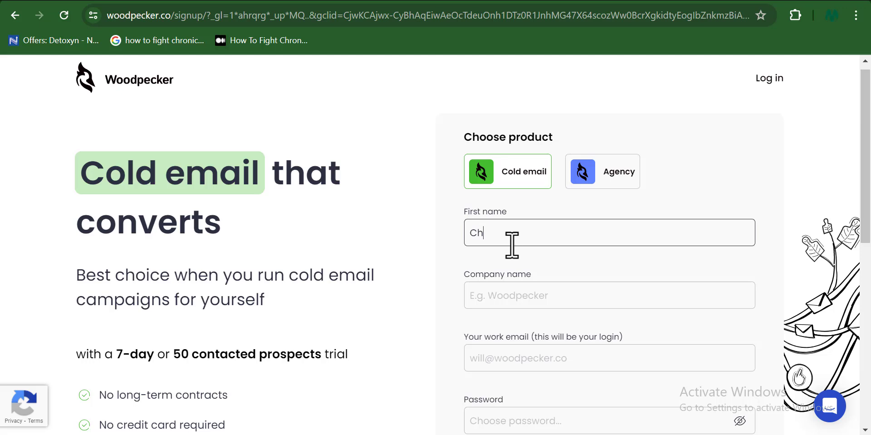
{"action": "type", "text": "ales"}
{"action": "left_click", "coordinate": [492, 234]}
{"action": "type", "text": "r"}
{"action": "scroll", "coordinate": [559, 286], "scroll_direction": "down", "scroll_amount": 1}
{"action": "left_click", "coordinate": [560, 286]}
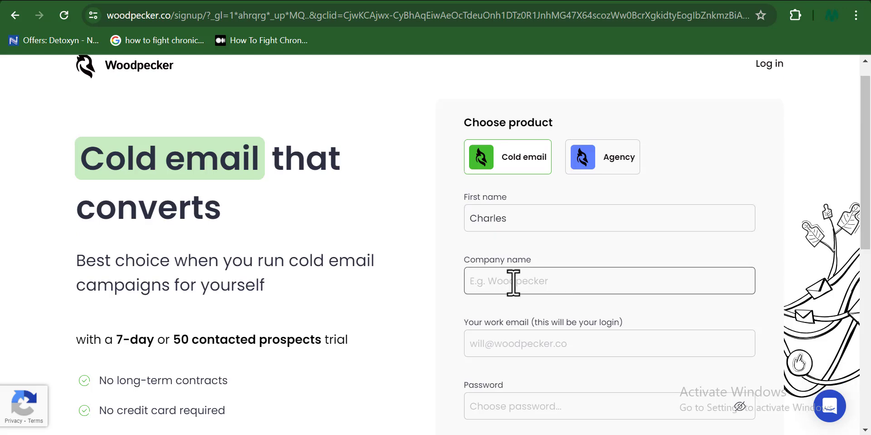
{"action": "type", "text": "All"}
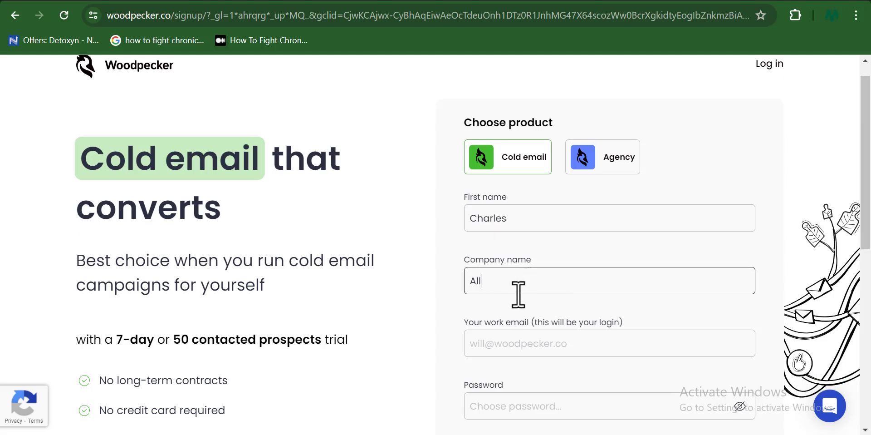
{"action": "type", "text": " Sender"}
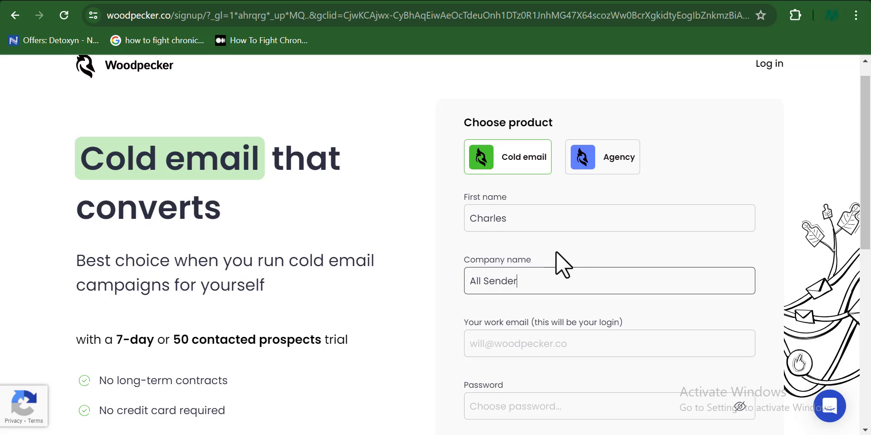
- Fill in the work email and password, opt into the newsletter, and submit the trial signup
{"action": "scroll", "coordinate": [600, 252], "scroll_direction": "down", "scroll_amount": 2}
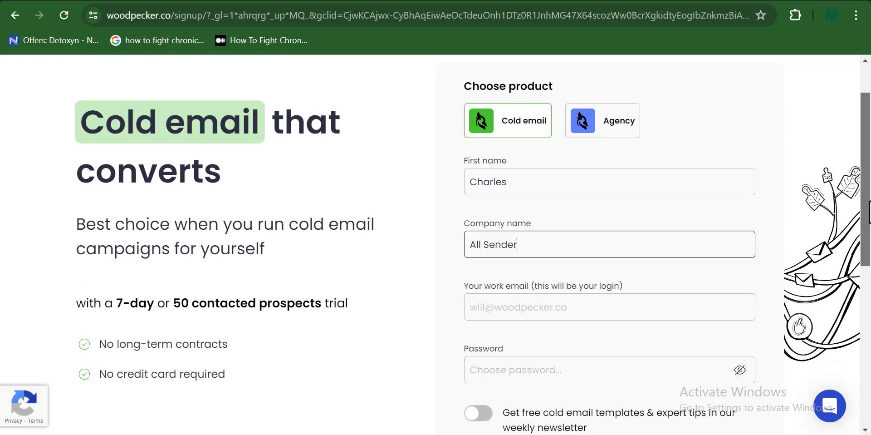
{"action": "left_click", "coordinate": [561, 282]}
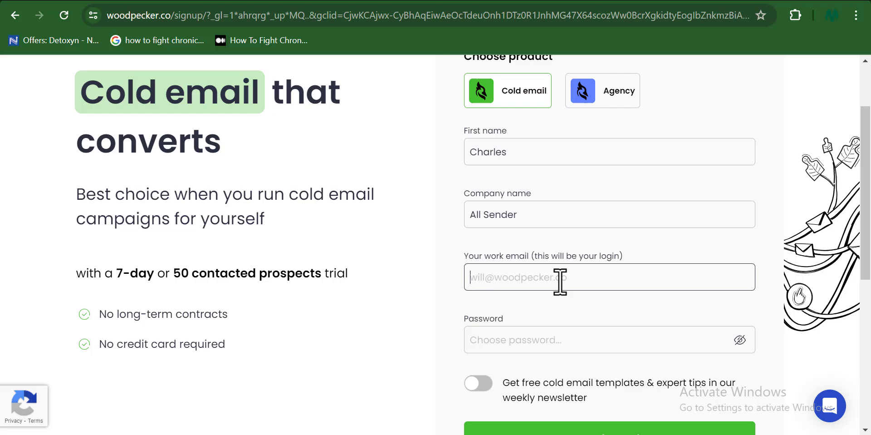
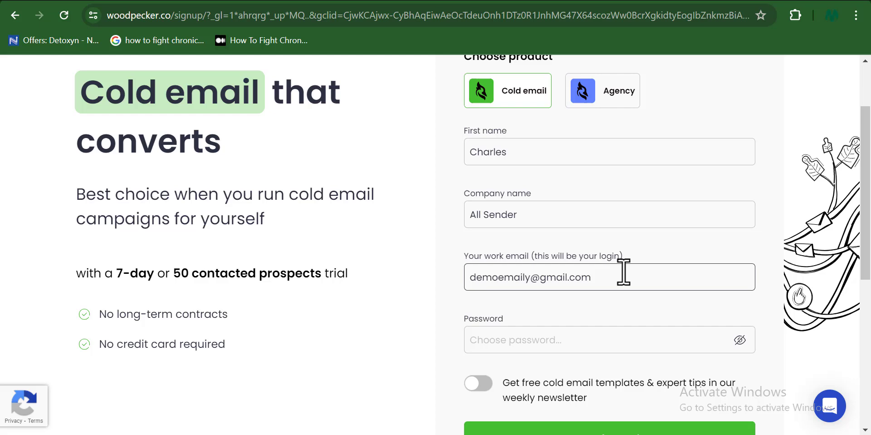
{"action": "left_click", "coordinate": [526, 341]}
{"action": "type", "text": "***"}
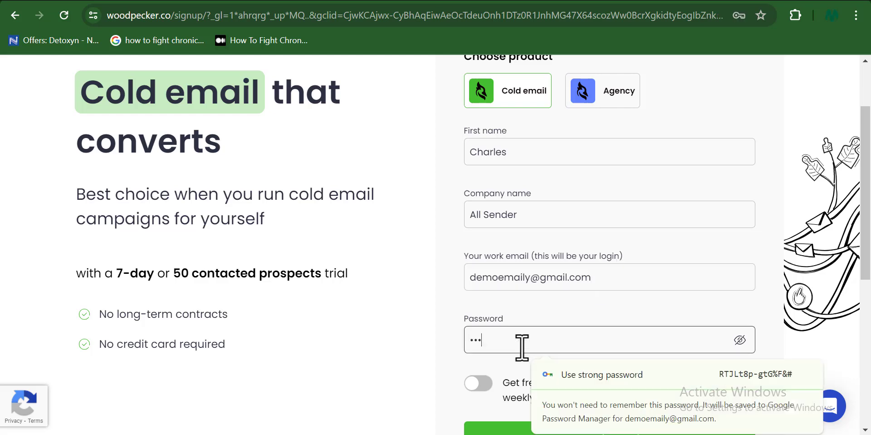
{"action": "type", "text": "****"}
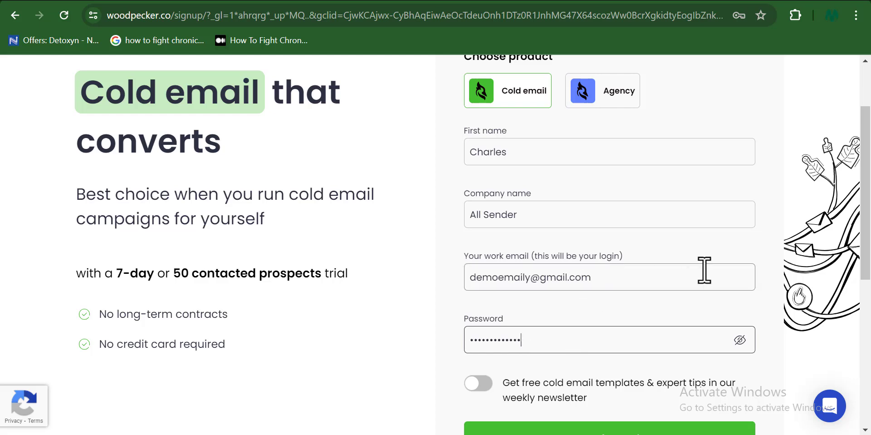
{"action": "scroll", "coordinate": [870, 249], "scroll_direction": "down", "scroll_amount": 1}
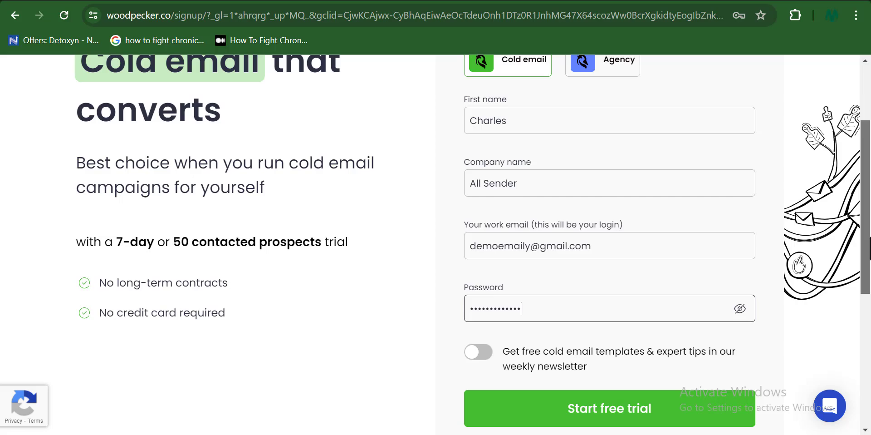
{"action": "scroll", "coordinate": [869, 249], "scroll_direction": "down", "scroll_amount": 2}
{"action": "left_click", "coordinate": [484, 278]}
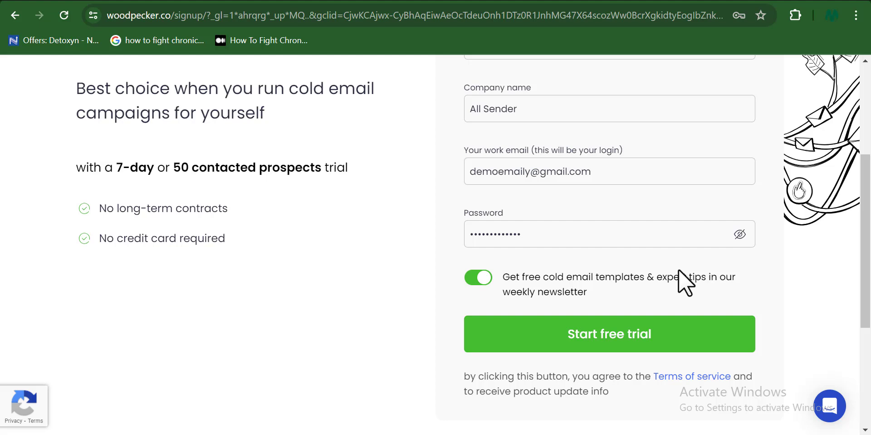
{"action": "left_click", "coordinate": [627, 344]}
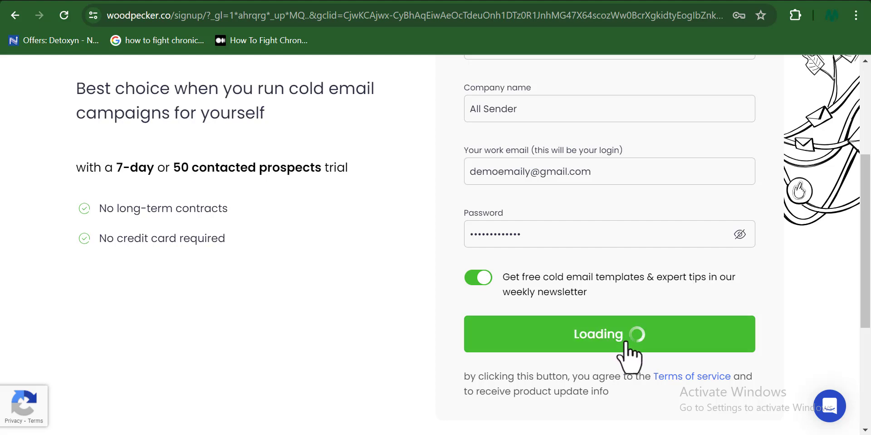
- Tour the Prospects, Deliverability, Inbox and Templates tabs, then open Add prospects on Prospects
{"action": "left_click_drag", "start_coordinate": [867, 129], "coordinate": [262, 140]}
{"action": "left_click", "coordinate": [262, 139]}
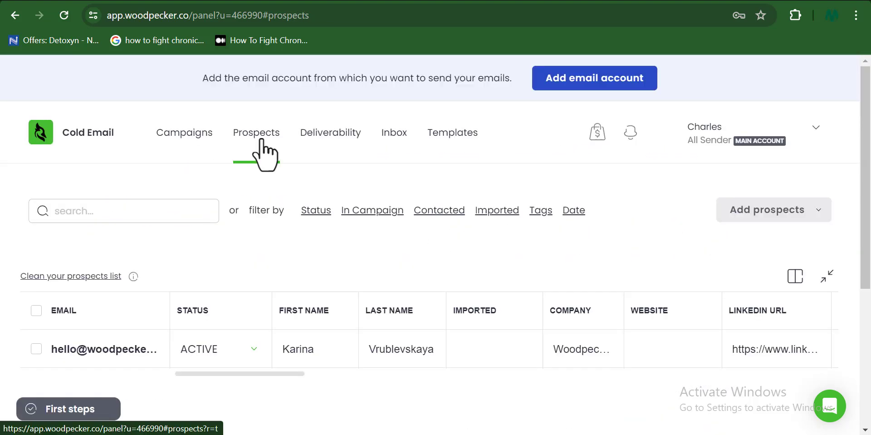
{"action": "left_click", "coordinate": [342, 139]}
{"action": "left_click", "coordinate": [400, 133]}
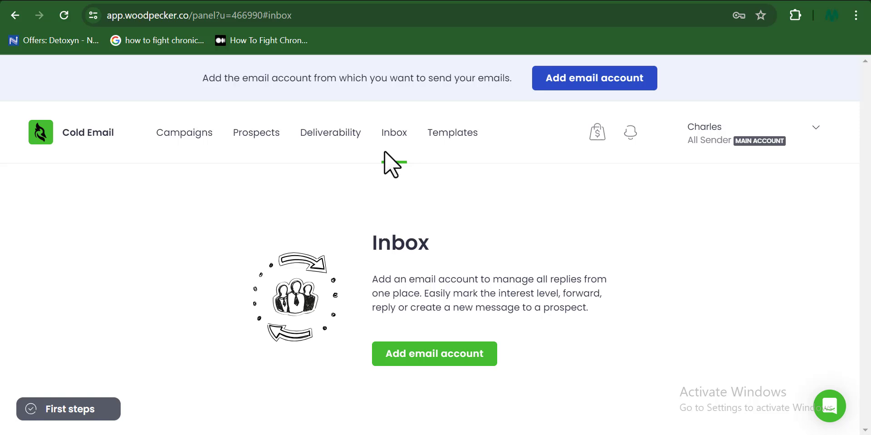
{"action": "left_click", "coordinate": [451, 135]}
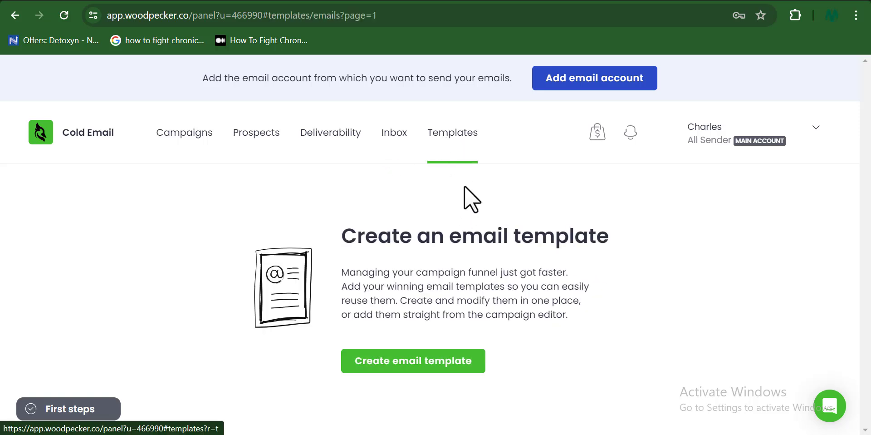
{"action": "left_click", "coordinate": [331, 132]}
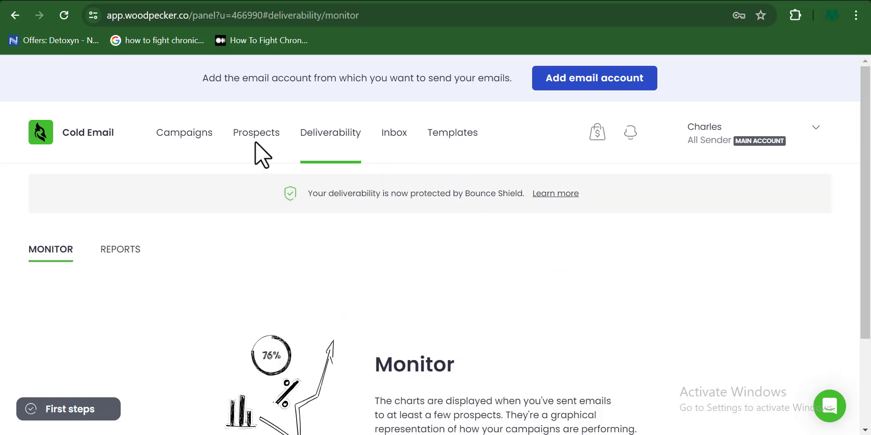
{"action": "left_click", "coordinate": [257, 139]}
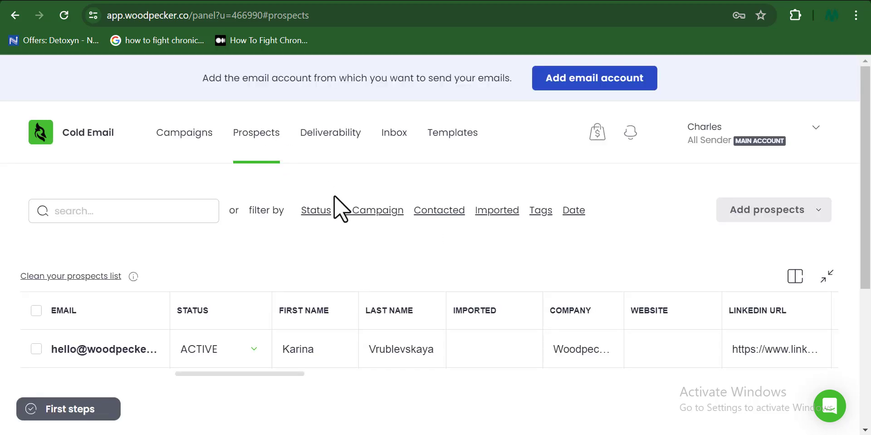
{"action": "left_click", "coordinate": [819, 218]}
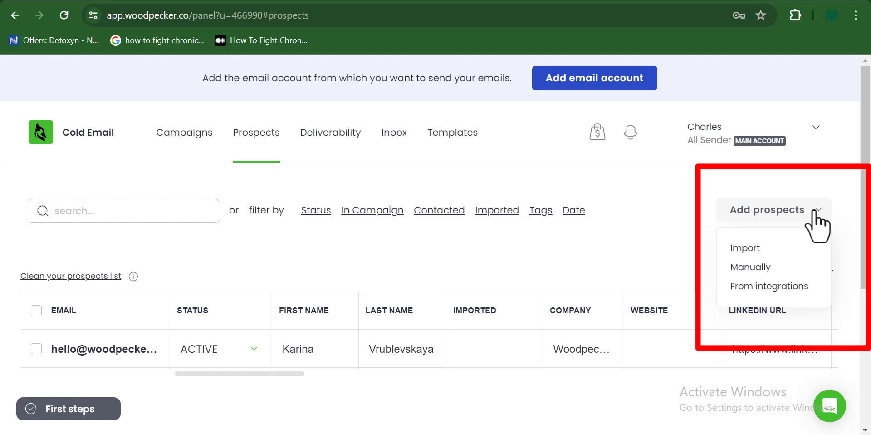
- Add a manual prospect row with the contact's email, first name and last name
{"action": "scroll", "coordinate": [823, 214], "scroll_direction": "down", "scroll_amount": 1}
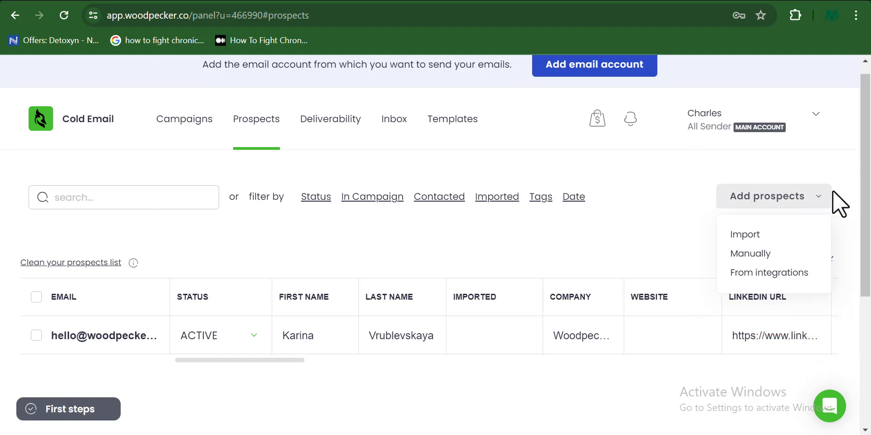
{"action": "left_click", "coordinate": [751, 255]}
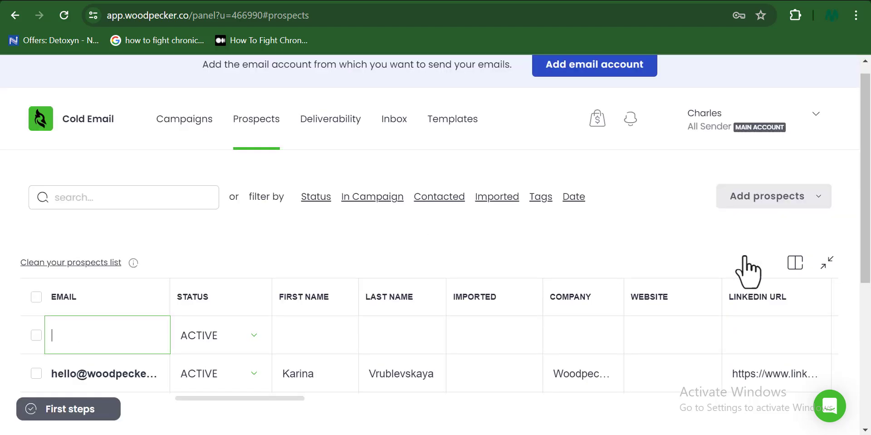
{"action": "left_click_drag", "start_coordinate": [867, 189], "coordinate": [869, 239]}
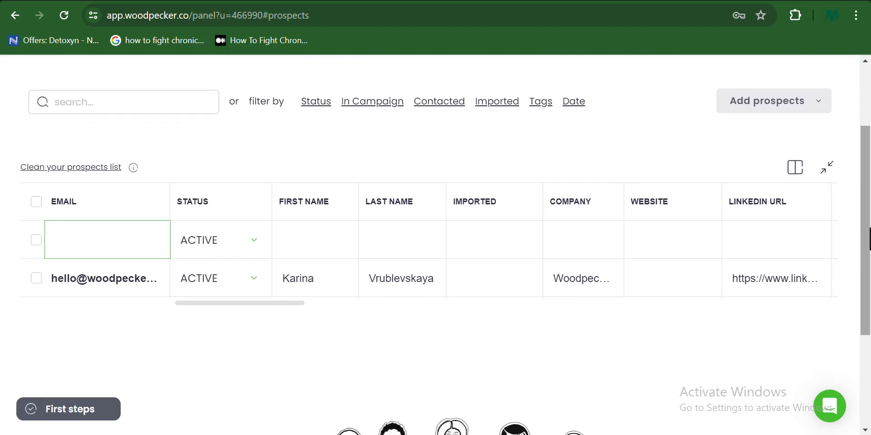
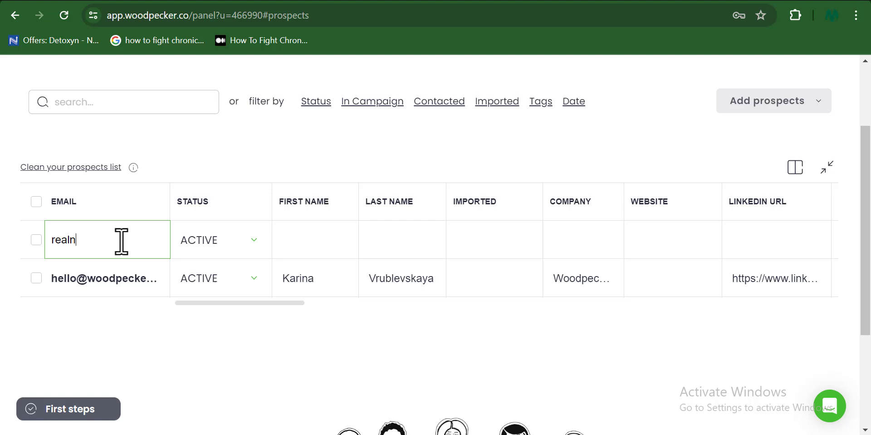
{"action": "left_click", "coordinate": [302, 245]}
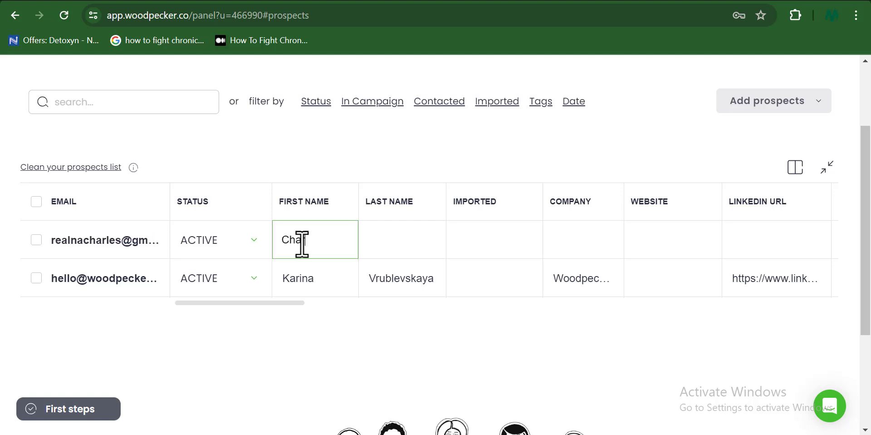
{"action": "left_click", "coordinate": [379, 240]}
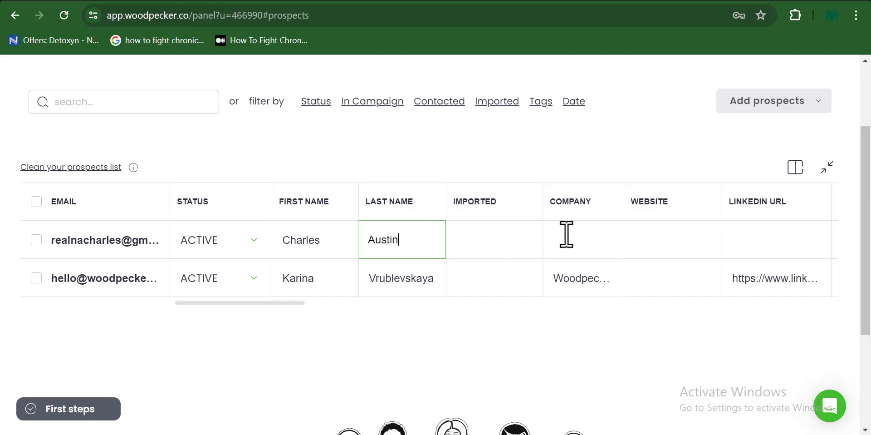
- Leave company, website and LinkedIn blank and finish the new prospect row
{"action": "left_click", "coordinate": [567, 236]}
{"action": "left_click", "coordinate": [659, 239]}
{"action": "left_click", "coordinate": [740, 236]}
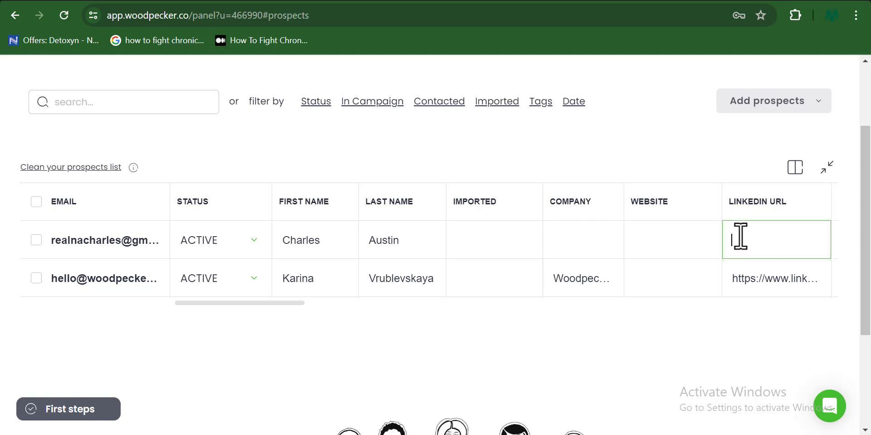
{"action": "left_click_drag", "start_coordinate": [867, 250], "coordinate": [869, 184]}
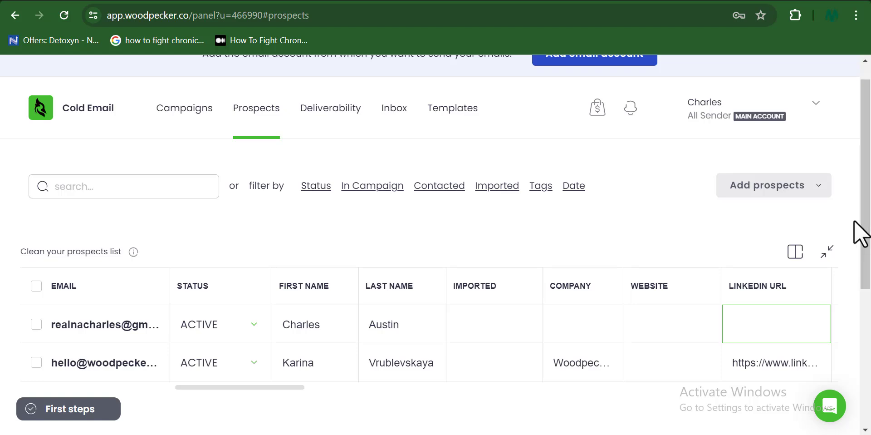
{"action": "left_click", "coordinate": [757, 234]}
{"action": "left_click", "coordinate": [814, 187]}
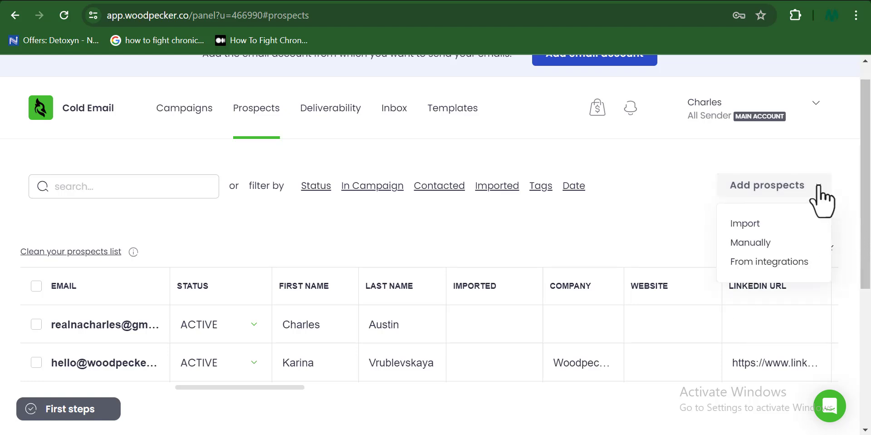
- Import New Cold Leads.csv from Downloads, reaching matching with 431 prospects identified
{"action": "left_click", "coordinate": [747, 225]}
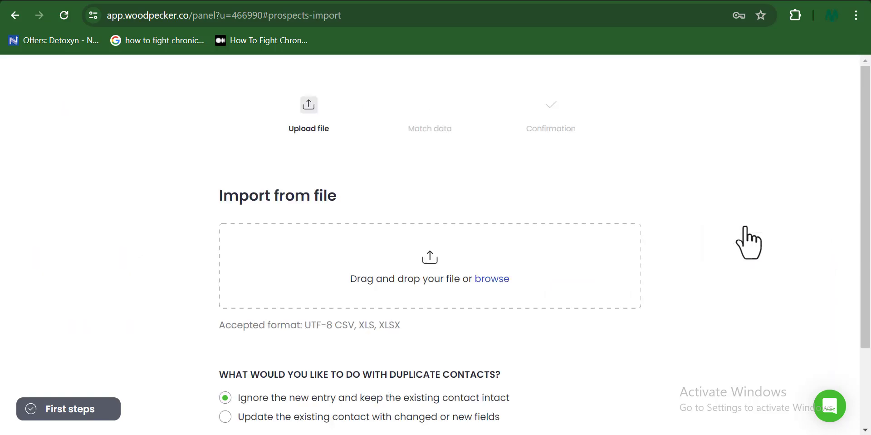
{"action": "left_click", "coordinate": [548, 224]}
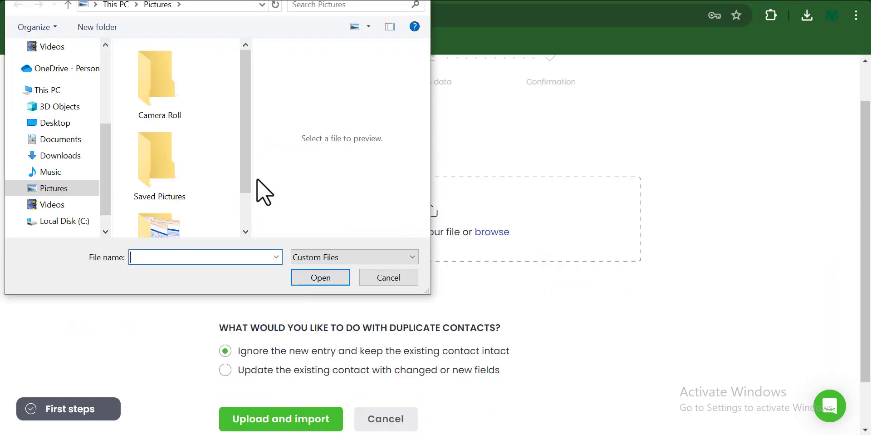
{"action": "left_click", "coordinate": [84, 158]}
{"action": "left_click", "coordinate": [155, 88]}
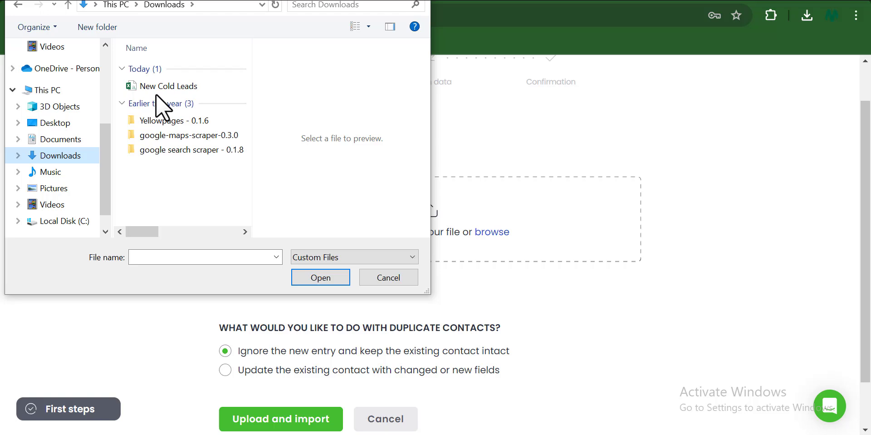
{"action": "left_click", "coordinate": [318, 276]}
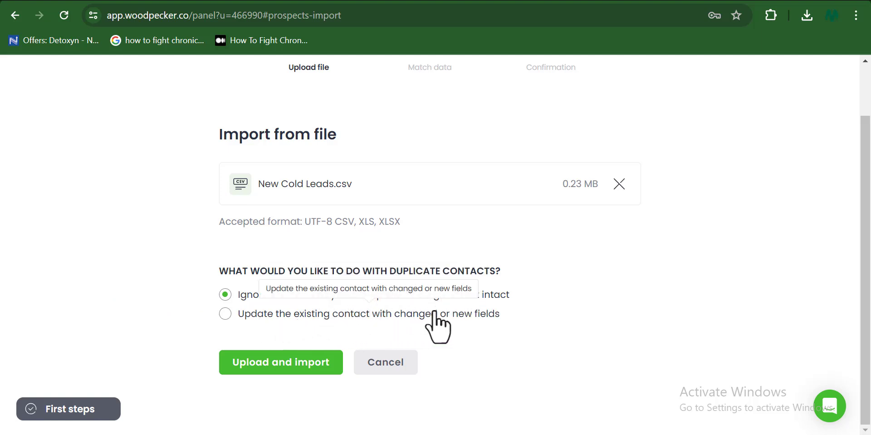
{"action": "left_click", "coordinate": [279, 363]}
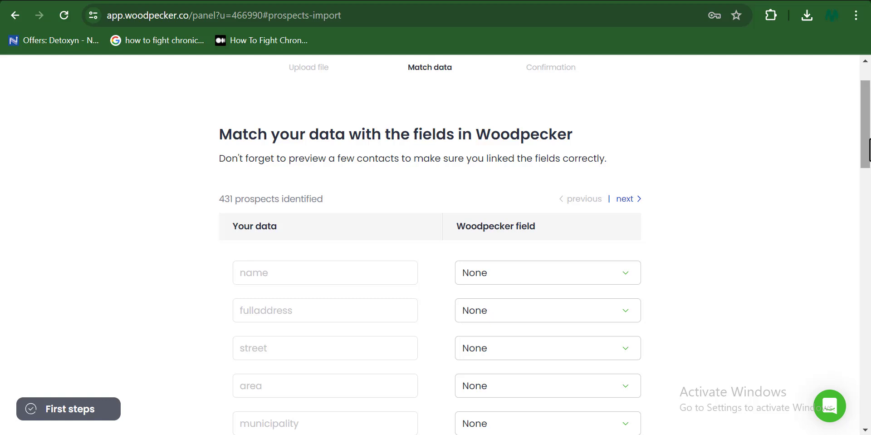
{"action": "left_click_drag", "start_coordinate": [869, 150], "coordinate": [870, 158]}
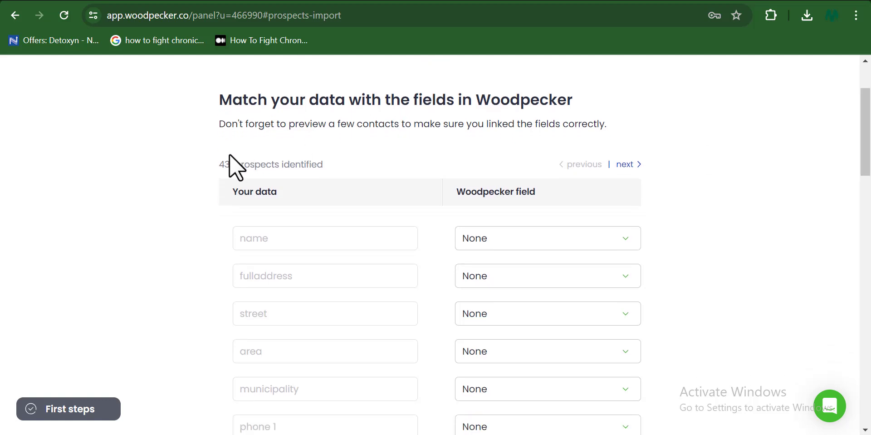
- Select the keyword, title, phone, email, url and description columns in the LinkedIn Sample file sheet
{"action": "key", "text": "alt+Tab"}
{"action": "left_click", "coordinate": [182, 83]}
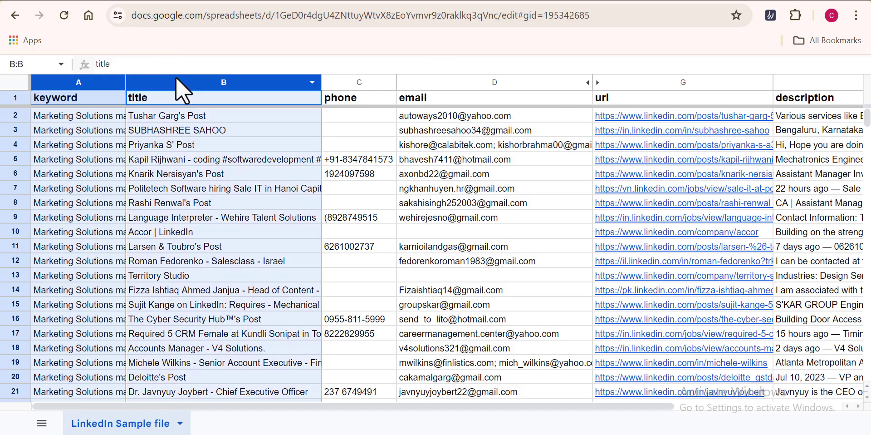
{"action": "left_click", "coordinate": [349, 84], "text": "ctrl"}
{"action": "left_click", "coordinate": [423, 84], "text": "ctrl"}
{"action": "left_click", "coordinate": [70, 81], "text": "ctrl"}
{"action": "left_click", "coordinate": [636, 84], "text": "ctrl"}
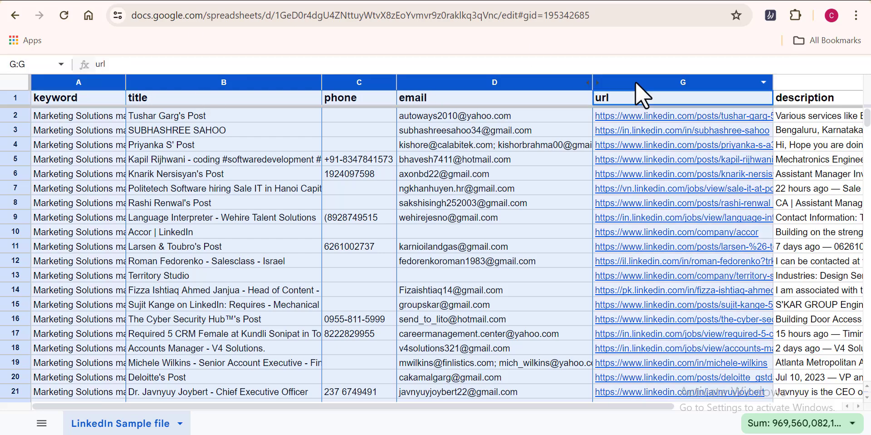
{"action": "left_click", "coordinate": [826, 86], "text": "ctrl"}
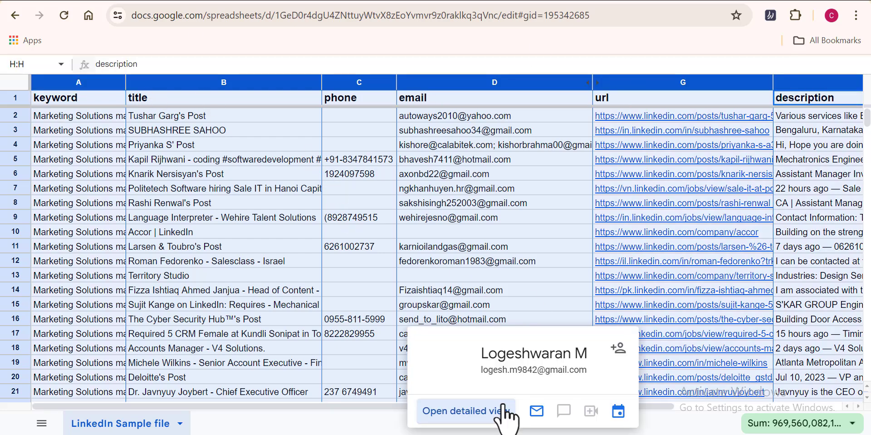
{"action": "left_click_drag", "start_coordinate": [648, 401], "coordinate": [613, 401]}
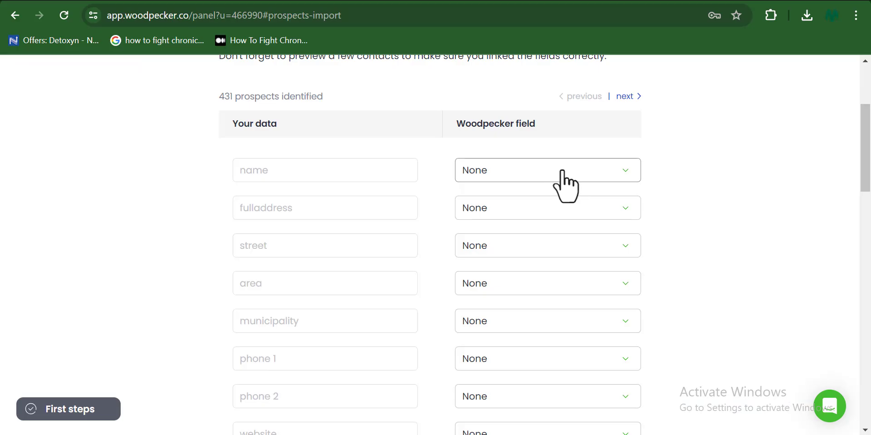
- Map the name column to First name and fulladdress to Address, then check street's options
{"action": "left_click", "coordinate": [564, 175]}
{"action": "left_click", "coordinate": [540, 301]}
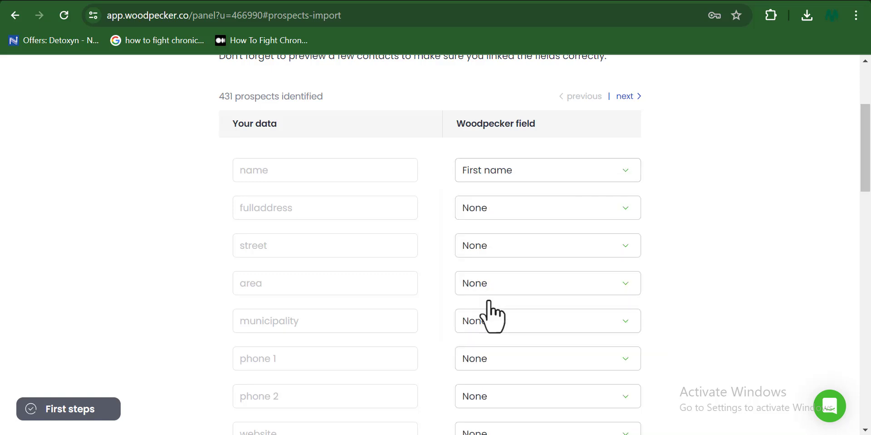
{"action": "left_click", "coordinate": [544, 208]}
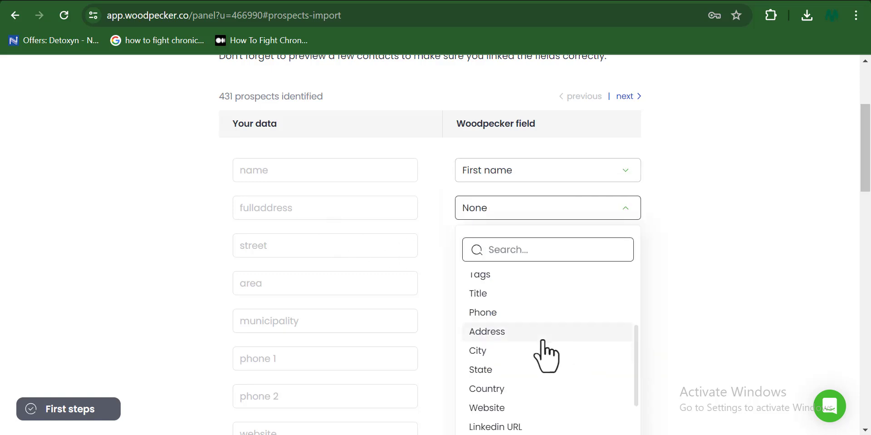
{"action": "left_click", "coordinate": [491, 332]}
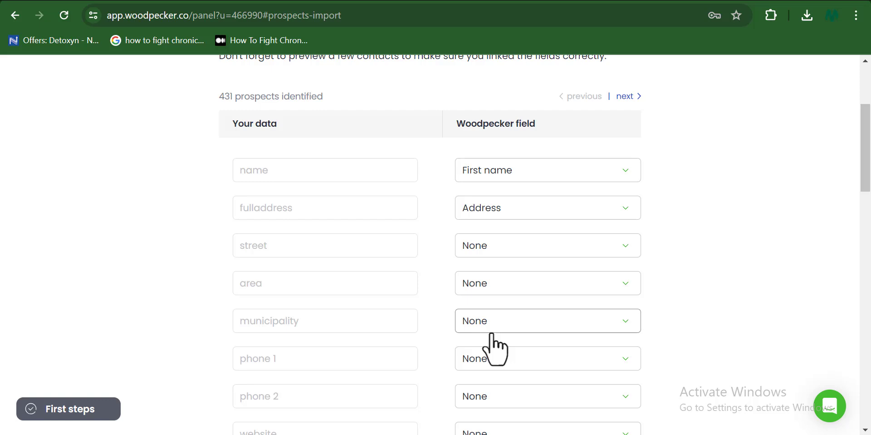
{"action": "left_click", "coordinate": [499, 247]}
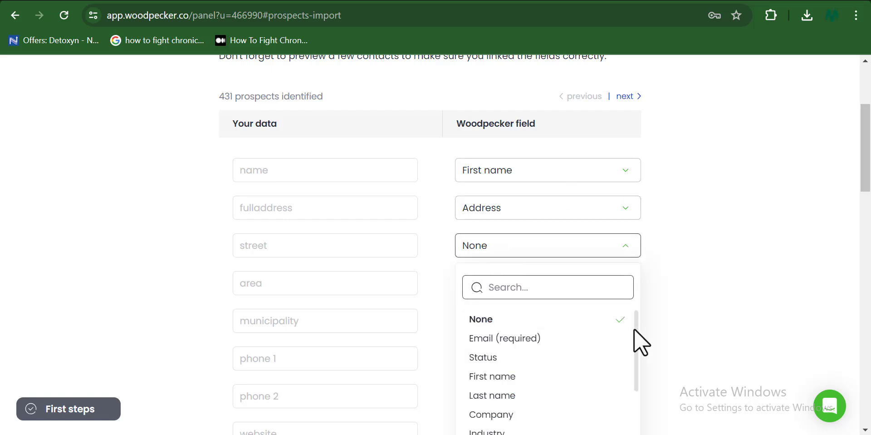
{"action": "left_click_drag", "start_coordinate": [634, 328], "coordinate": [638, 397]}
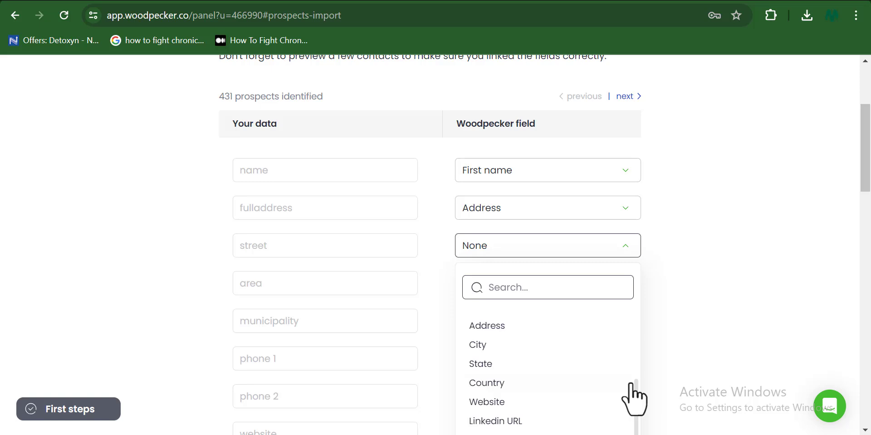
- Keep email mapped to Email, map phone 1 to Phone, and start the import
{"action": "scroll", "coordinate": [263, 244], "scroll_direction": "down", "scroll_amount": 8}
{"action": "left_click", "coordinate": [615, 239]}
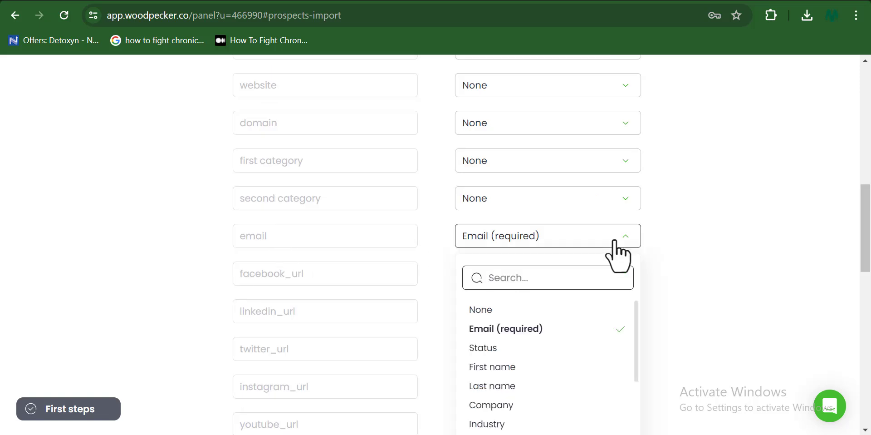
{"action": "left_click", "coordinate": [502, 333]}
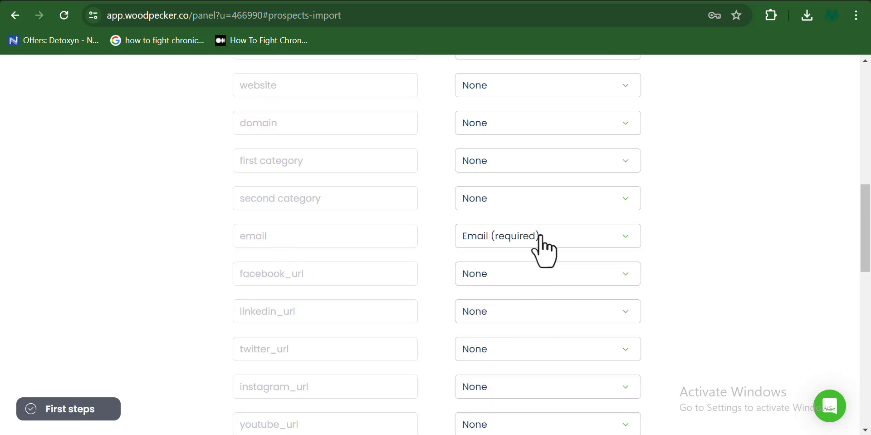
{"action": "left_click_drag", "start_coordinate": [865, 246], "coordinate": [867, 194]}
{"action": "left_click", "coordinate": [616, 241]}
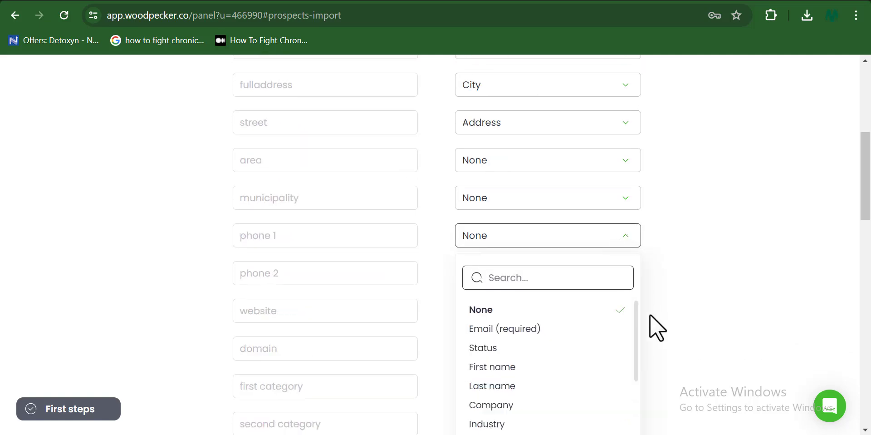
{"action": "scroll", "coordinate": [634, 338], "scroll_direction": "down", "scroll_amount": 1}
{"action": "scroll", "coordinate": [635, 358], "scroll_direction": "down", "scroll_amount": 3}
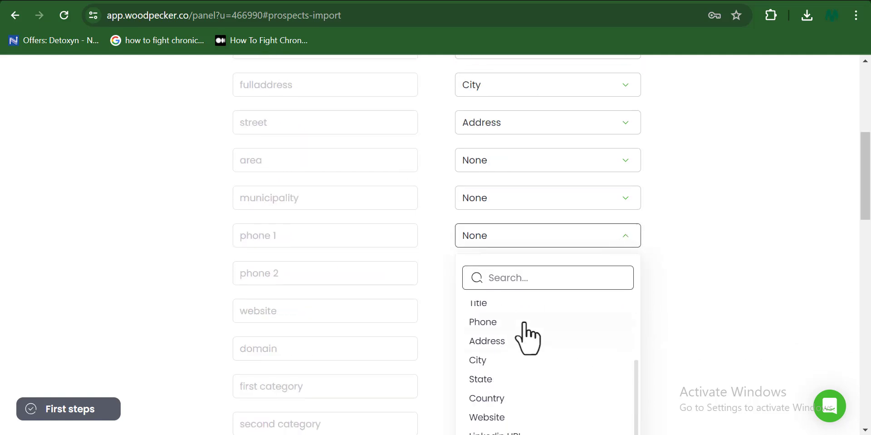
{"action": "left_click", "coordinate": [495, 322]}
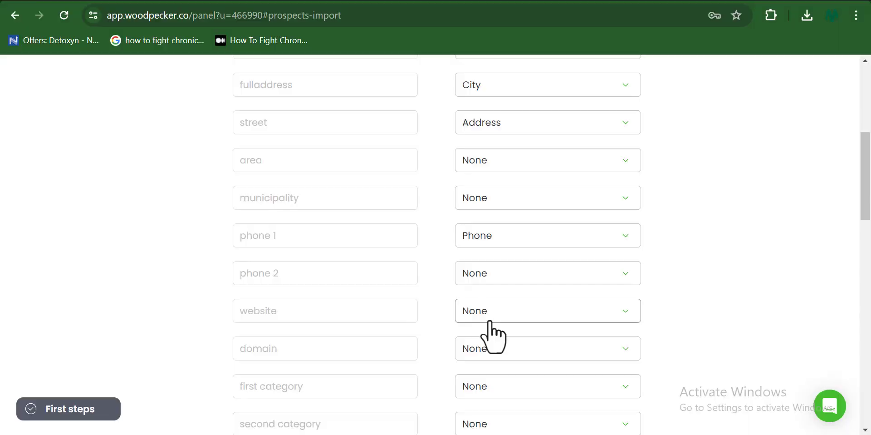
{"action": "scroll", "coordinate": [458, 331], "scroll_direction": "down", "scroll_amount": 15}
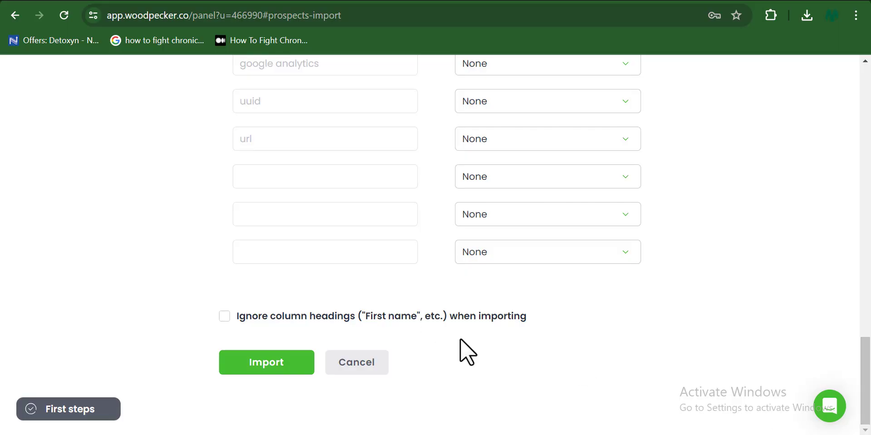
{"action": "left_click", "coordinate": [274, 365]}
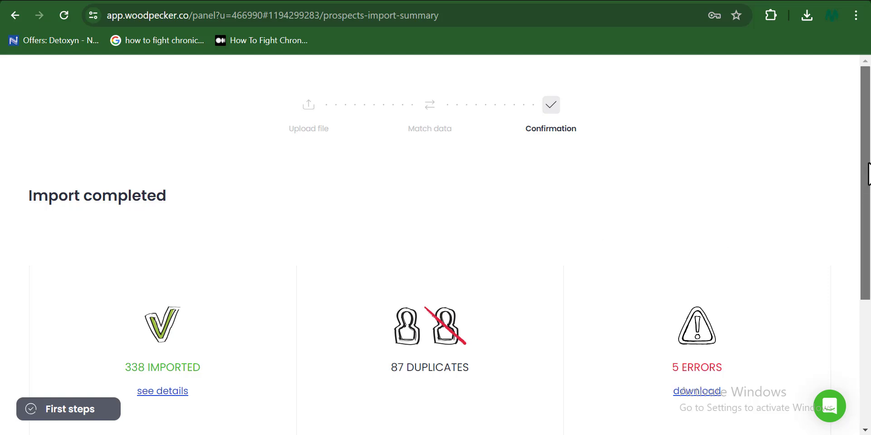
- Review the summary of 338 imported, 87 duplicates and 5 errors, then go to Prospects
{"action": "left_click_drag", "start_coordinate": [869, 193], "coordinate": [869, 222]}
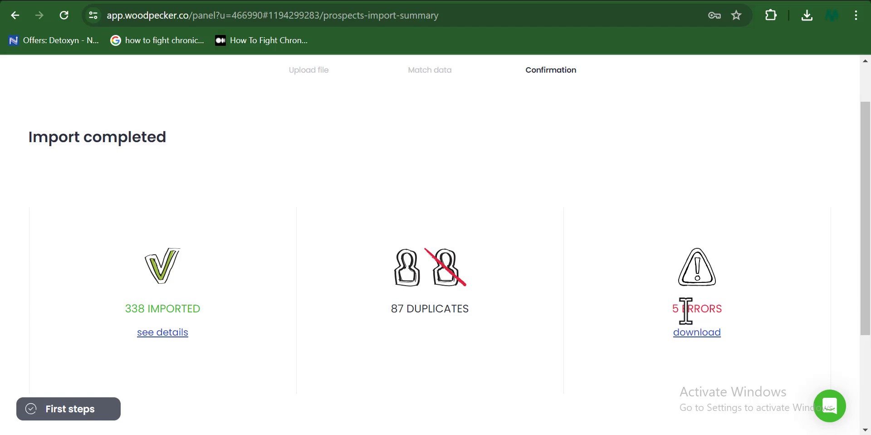
{"action": "scroll", "coordinate": [869, 326], "scroll_direction": "down", "scroll_amount": 10}
{"action": "left_click_drag", "start_coordinate": [868, 325], "coordinate": [869, 411]}
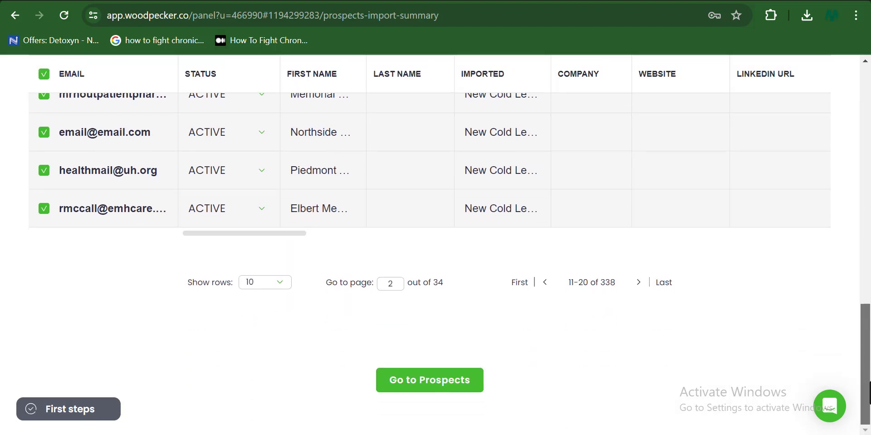
{"action": "left_click", "coordinate": [429, 382]}
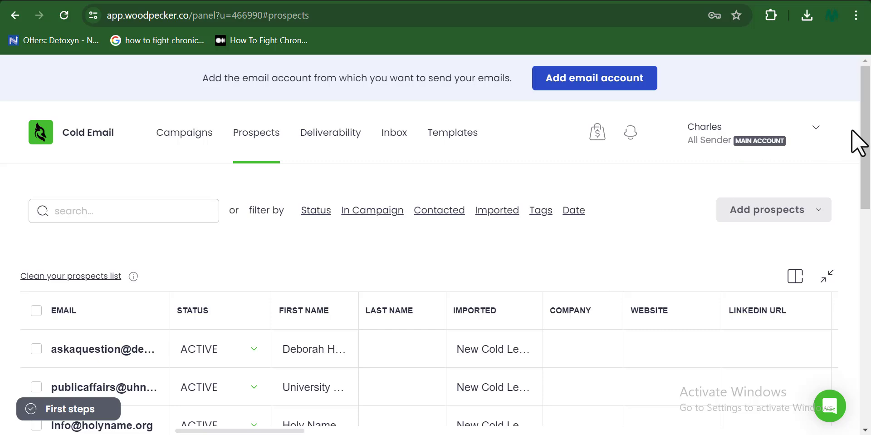
- Open the Add email account page from the Prospects page's top banner
{"action": "left_click_drag", "start_coordinate": [865, 136], "coordinate": [869, 138]}
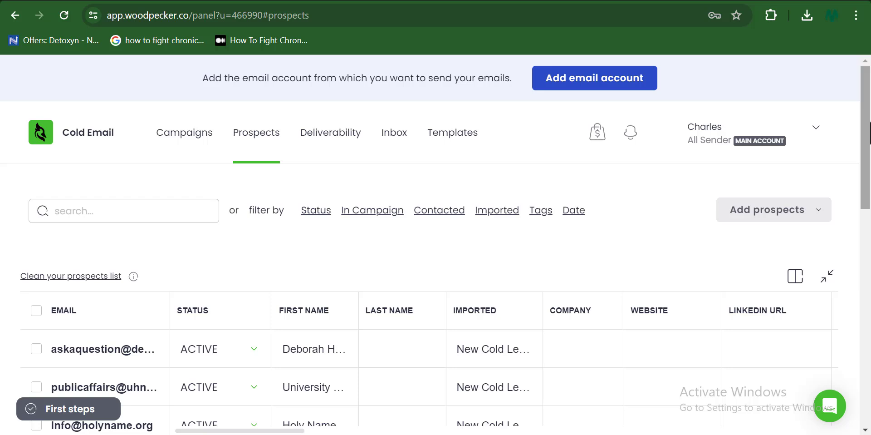
{"action": "left_click_drag", "start_coordinate": [202, 78], "coordinate": [344, 93]}
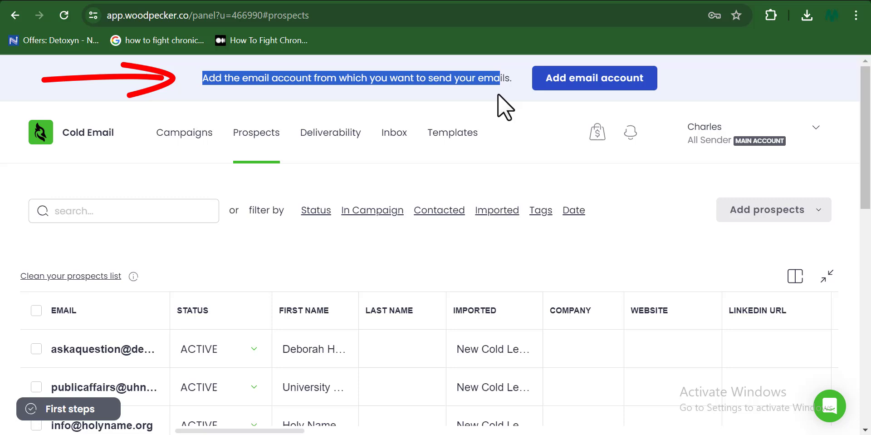
{"action": "left_click", "coordinate": [627, 81]}
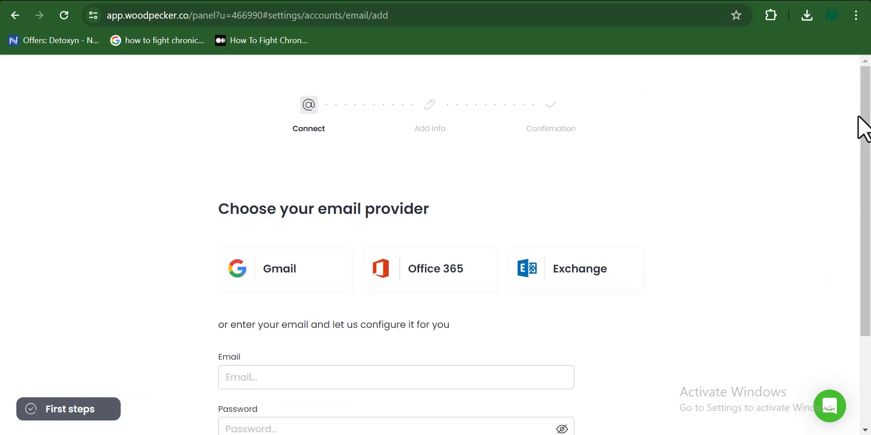
- Autofill the sender's saved email and password and connect the account automatically
{"action": "left_click_drag", "start_coordinate": [864, 128], "coordinate": [869, 177]}
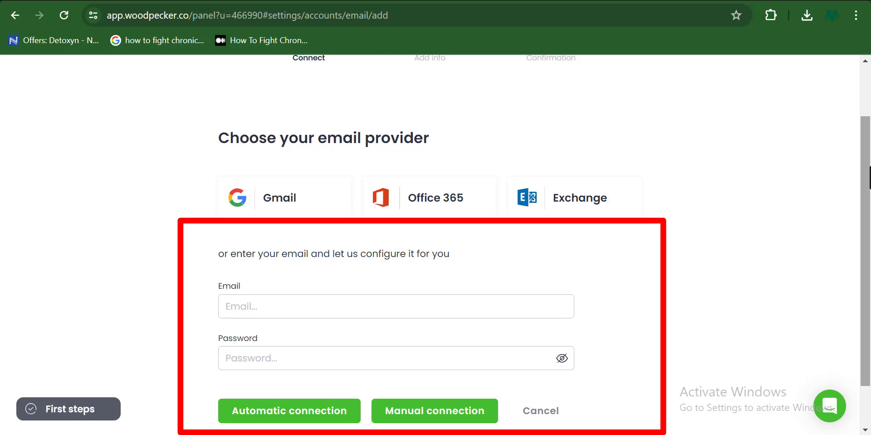
{"action": "scroll", "coordinate": [257, 274], "scroll_direction": "down", "scroll_amount": 1}
{"action": "left_click", "coordinate": [257, 274]}
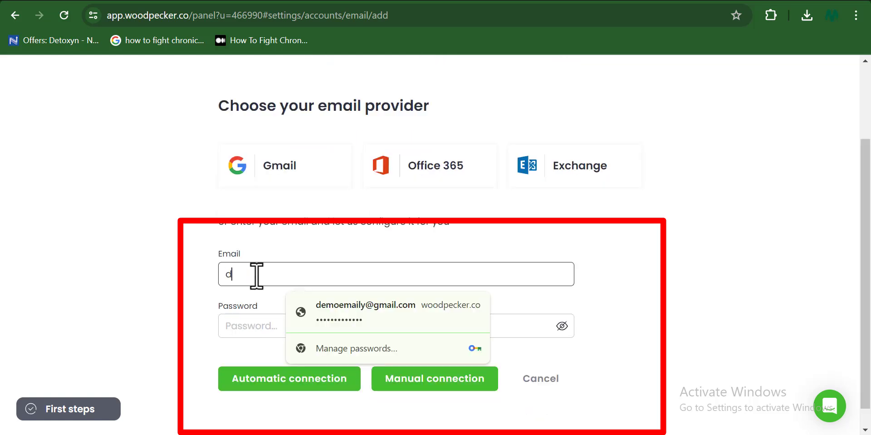
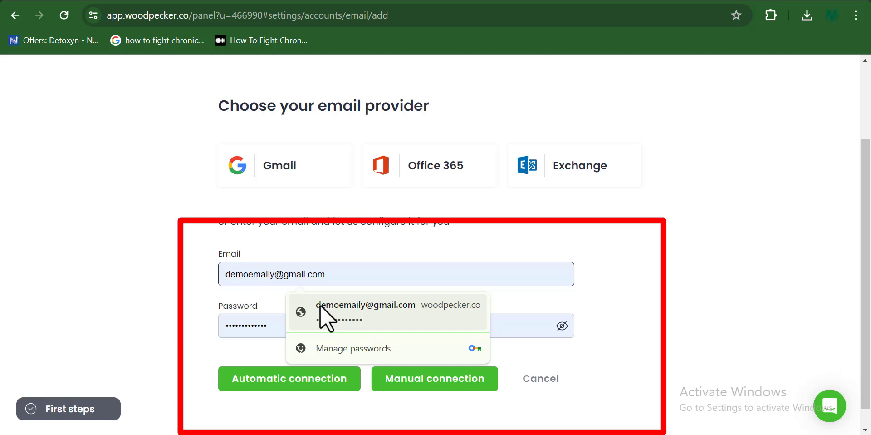
{"action": "left_click", "coordinate": [320, 304]}
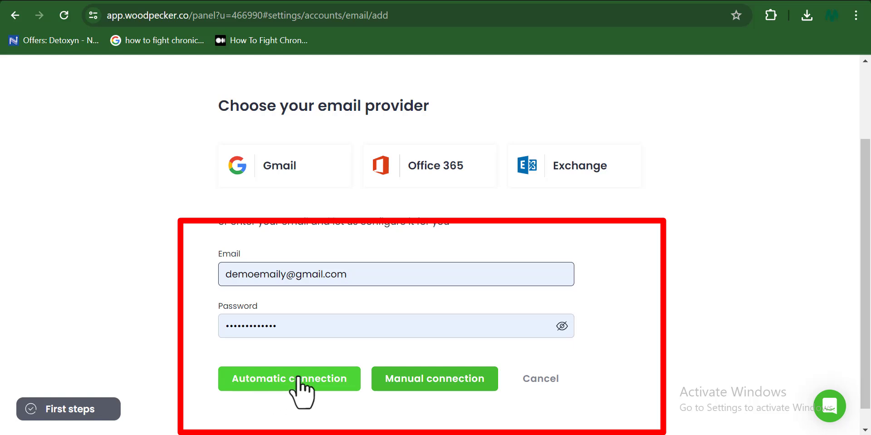
{"action": "left_click", "coordinate": [263, 384]}
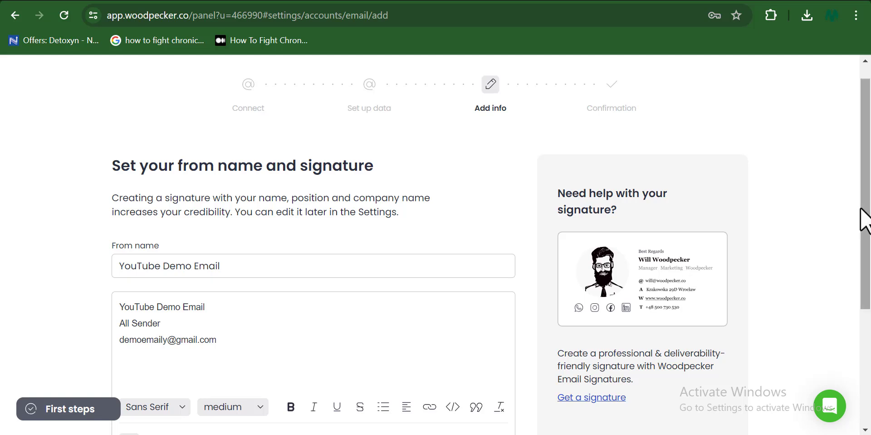
- Replace the From name with the sender's full name
{"action": "scroll", "coordinate": [867, 190], "scroll_direction": "up", "scroll_amount": 1}
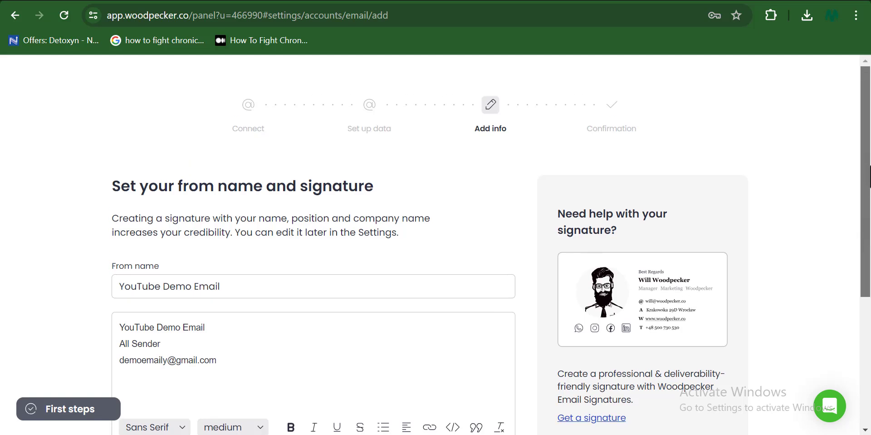
{"action": "scroll", "coordinate": [869, 204], "scroll_direction": "down", "scroll_amount": 1}
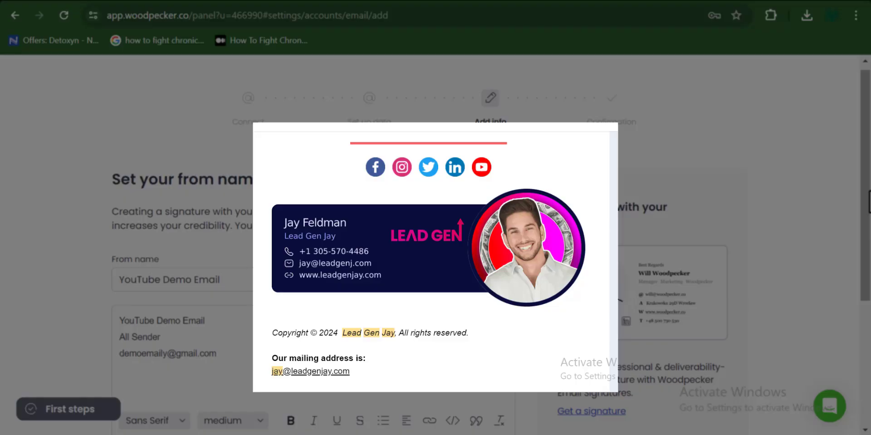
{"action": "mouse_move", "coordinate": [869, 202]}
{"action": "left_mouse_down"}
{"action": "mouse_move", "coordinate": [869, 304]}
{"action": "mouse_move", "coordinate": [869, 252]}
{"action": "left_mouse_up"}
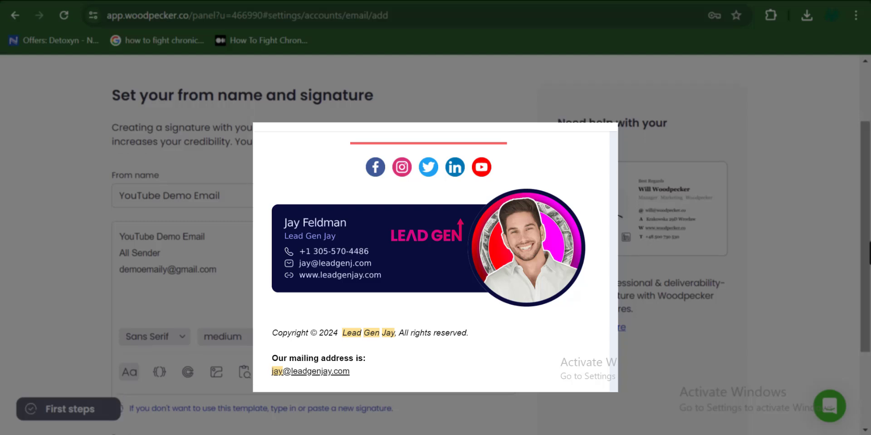
{"action": "key", "text": "ctrl+a"}
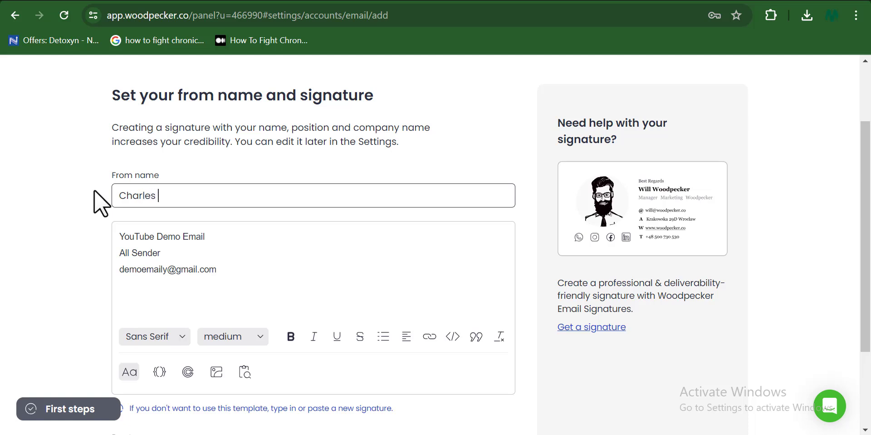
{"action": "left_click", "coordinate": [267, 255]}
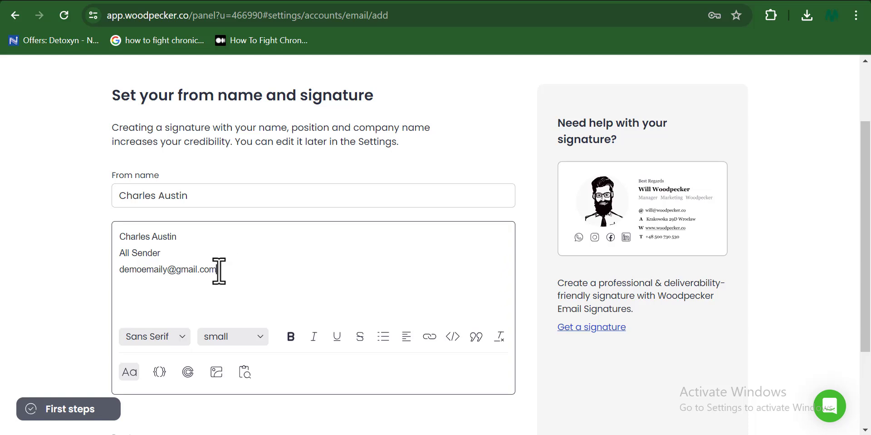
- Link the signature's email line to facebook.com and finish the signature
{"action": "left_click_drag", "start_coordinate": [220, 270], "coordinate": [121, 276]}
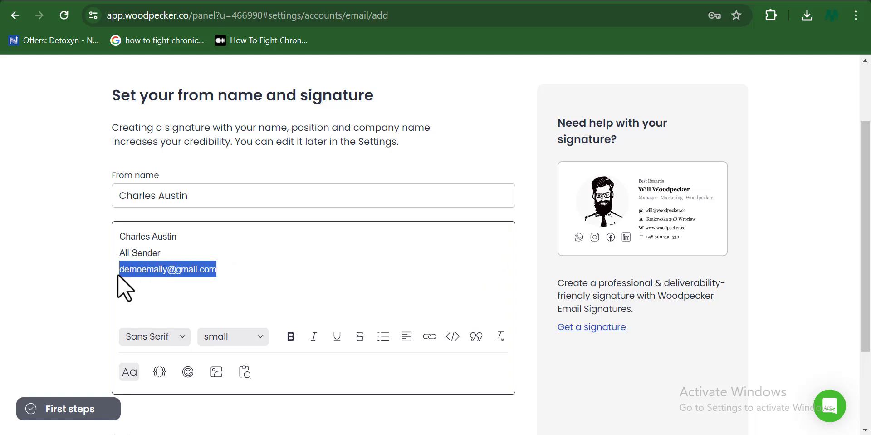
{"action": "left_click", "coordinate": [429, 338]}
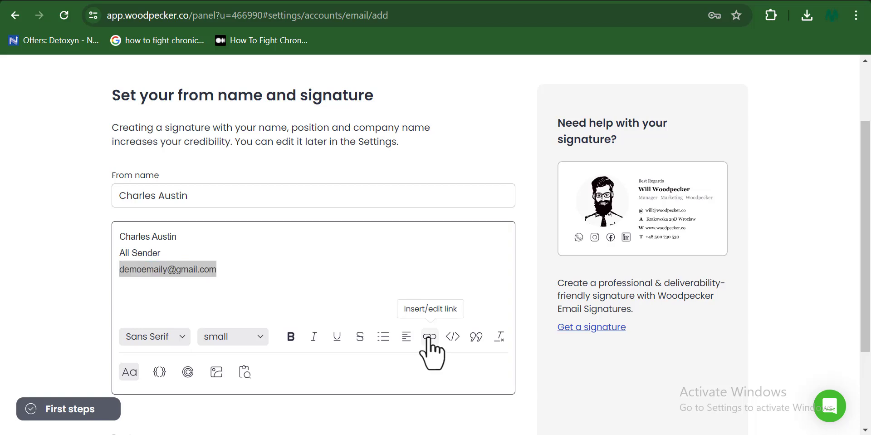
{"action": "left_click", "coordinate": [374, 203]}
{"action": "type", "text": "face"}
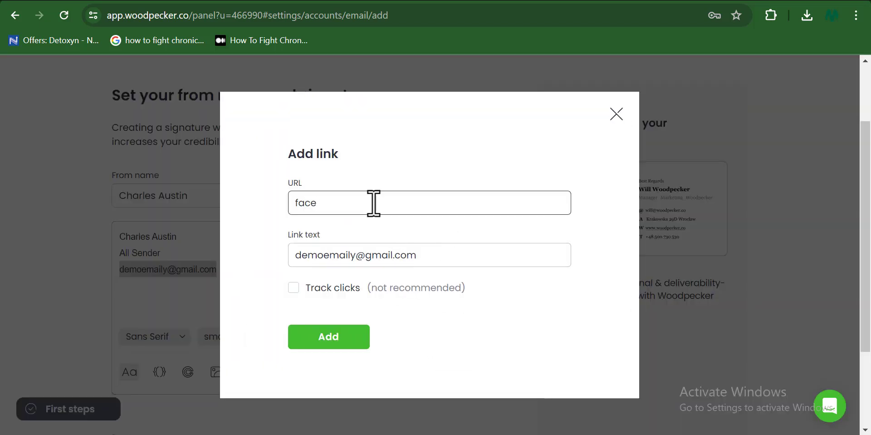
{"action": "type", "text": "book.com"}
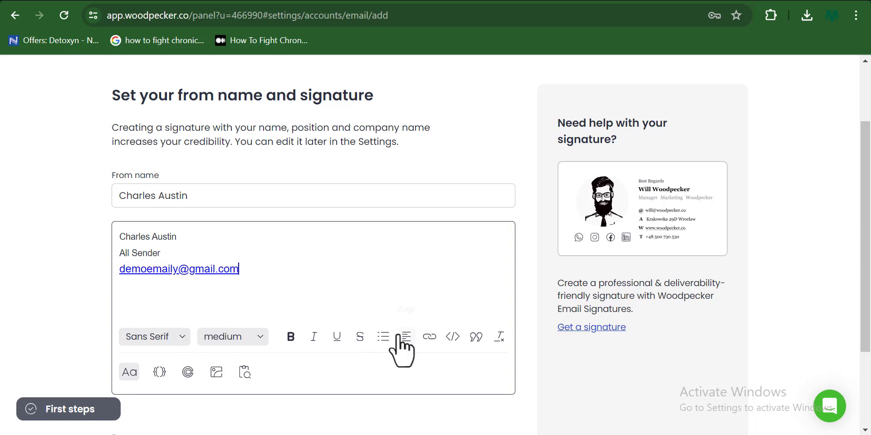
{"action": "left_click", "coordinate": [408, 377]}
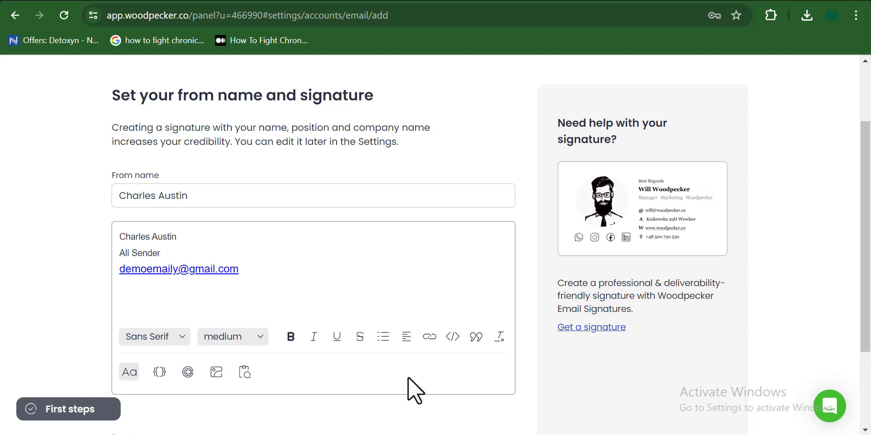
{"action": "scroll", "coordinate": [407, 377], "scroll_direction": "down", "scroll_amount": 3}
- Save the sender's from name and signature, then start a new campaign from the Campaigns list
{"action": "left_click", "coordinate": [138, 385]}
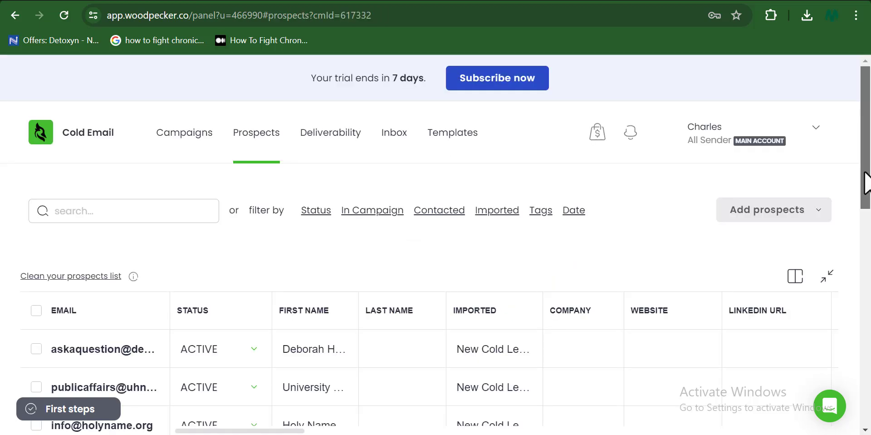
{"action": "left_click_drag", "start_coordinate": [868, 184], "coordinate": [869, 161]}
{"action": "left_click", "coordinate": [187, 138]}
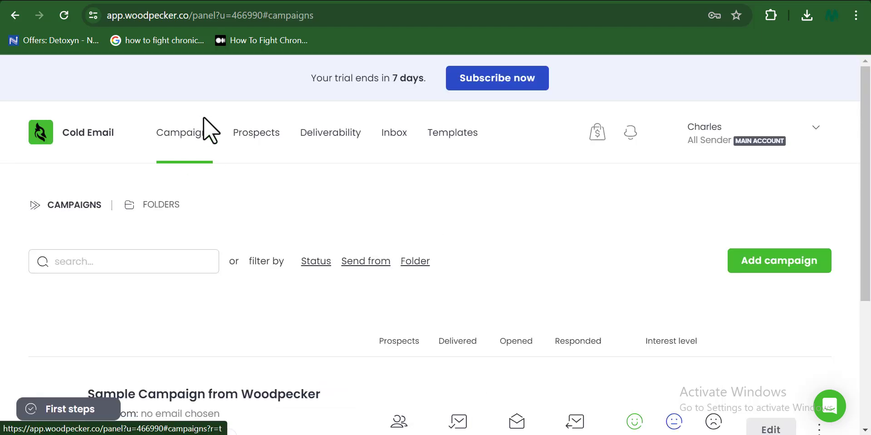
{"action": "left_click", "coordinate": [799, 258]}
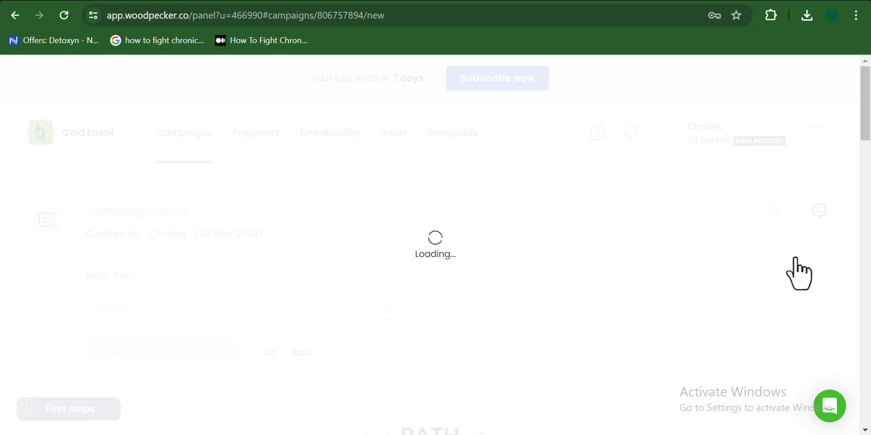
{"action": "scroll", "coordinate": [799, 272], "scroll_direction": "down", "scroll_amount": 1}
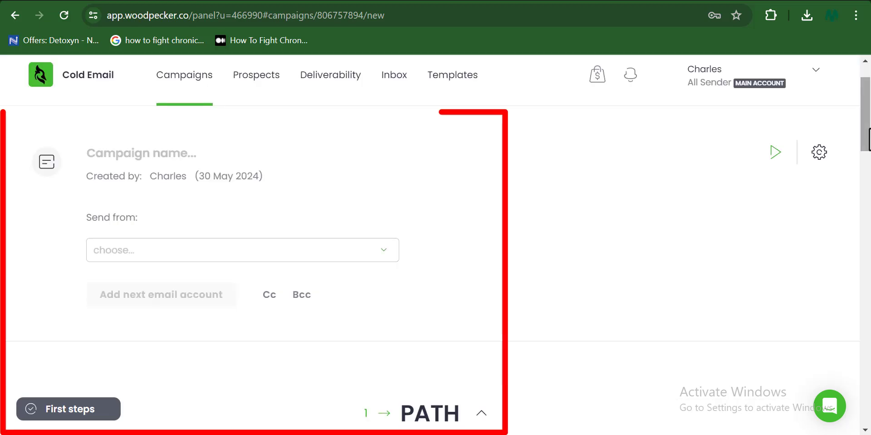
- Choose the sender account in the campaign's Send from dropdown
{"action": "left_click", "coordinate": [378, 254]}
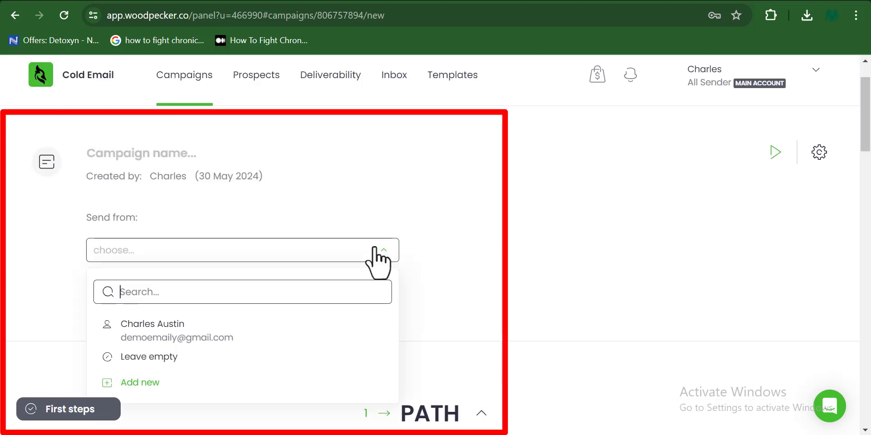
{"action": "left_click", "coordinate": [158, 334]}
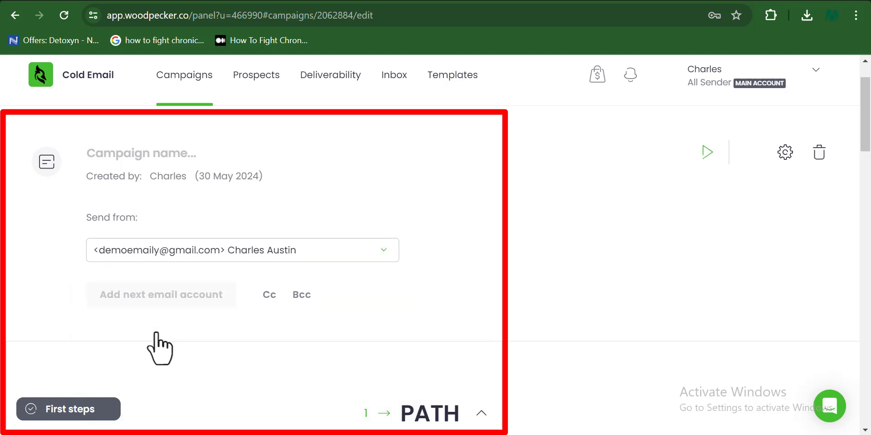
{"action": "scroll", "coordinate": [202, 268], "scroll_direction": "down", "scroll_amount": 5}
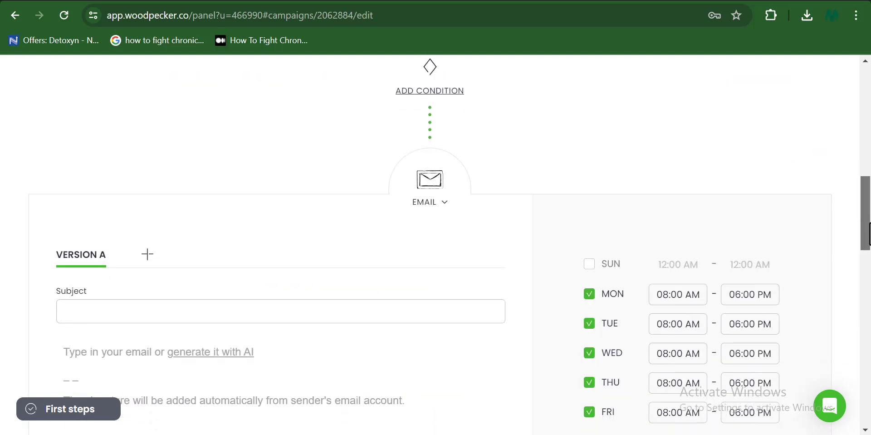
{"action": "scroll", "coordinate": [96, 169], "scroll_direction": "down", "scroll_amount": 3}
- Paste 'Hello to a New Opportunity' as the first email's subject
{"action": "left_click", "coordinate": [96, 168]}
{"action": "type", "text": "Hello to a New Opportunity"}
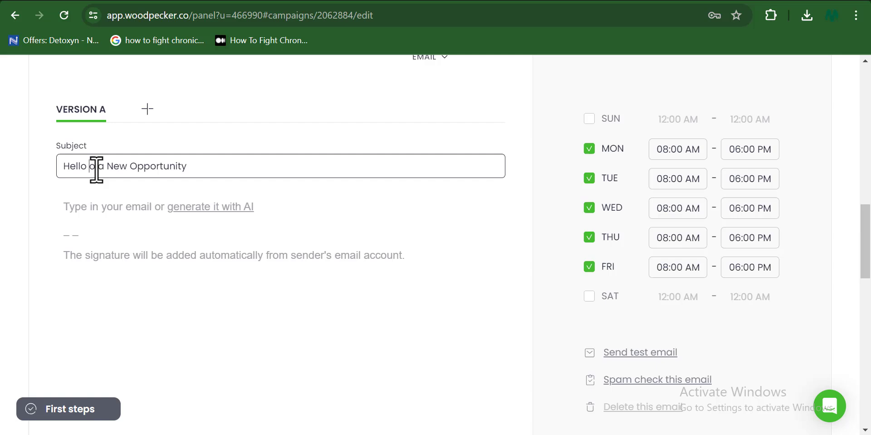
{"action": "scroll", "coordinate": [96, 168], "scroll_direction": "up", "scroll_amount": 1}
- Paste the prepared two-paragraph text into the email body
{"action": "left_click", "coordinate": [103, 262]}
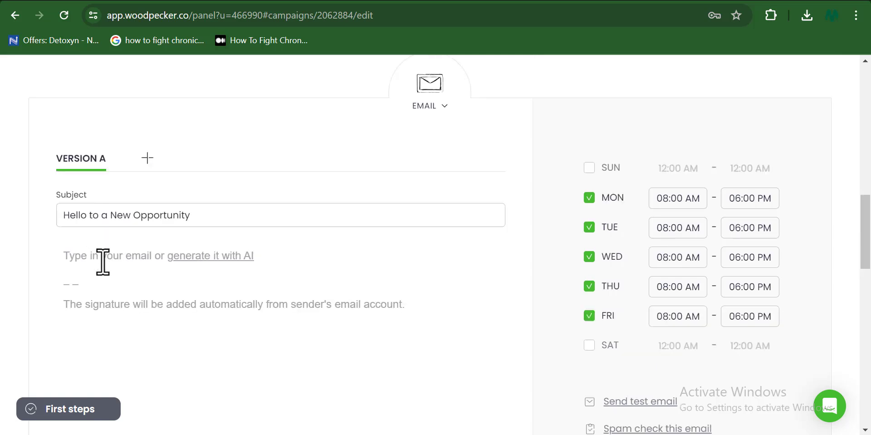
{"action": "type", "text": "I have never spent this much time and energy on a single video in my life. Blood, sweat, and tears were poured into this masterclass to teach you everything that I know about cold email. My goal was to level the playing field for entrepreneurs, who can't afford to compete with bigger companies. This will change that."}
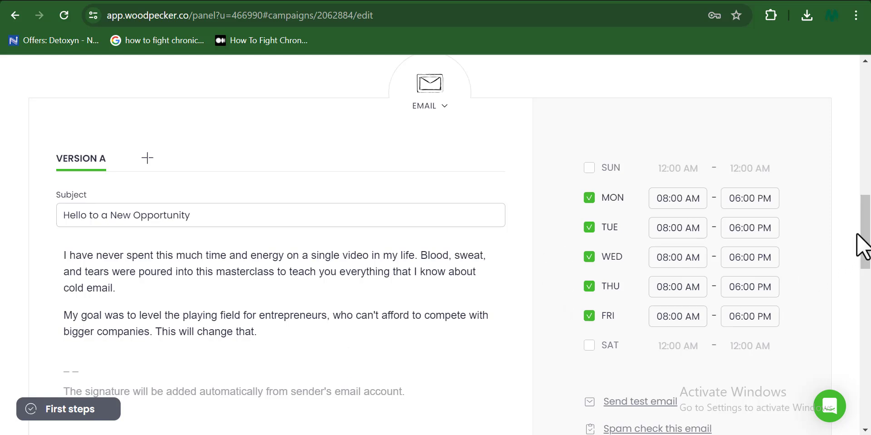
{"action": "scroll", "coordinate": [615, 247], "scroll_direction": "down", "scroll_amount": 1}
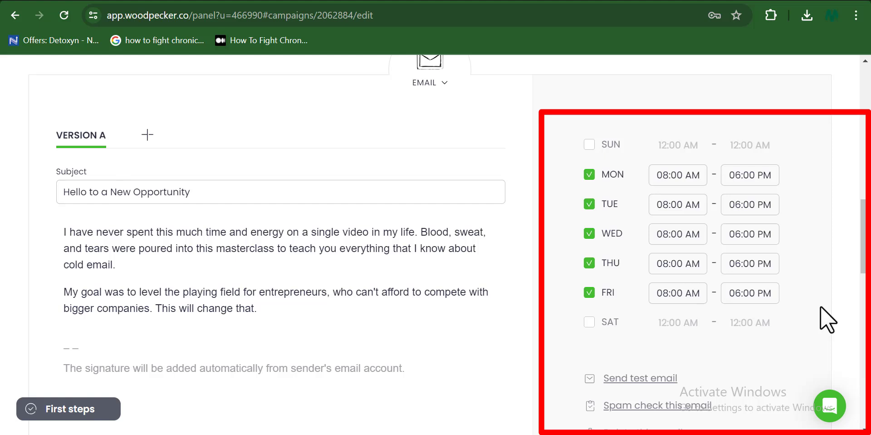
{"action": "left_click_drag", "start_coordinate": [862, 262], "coordinate": [867, 407]}
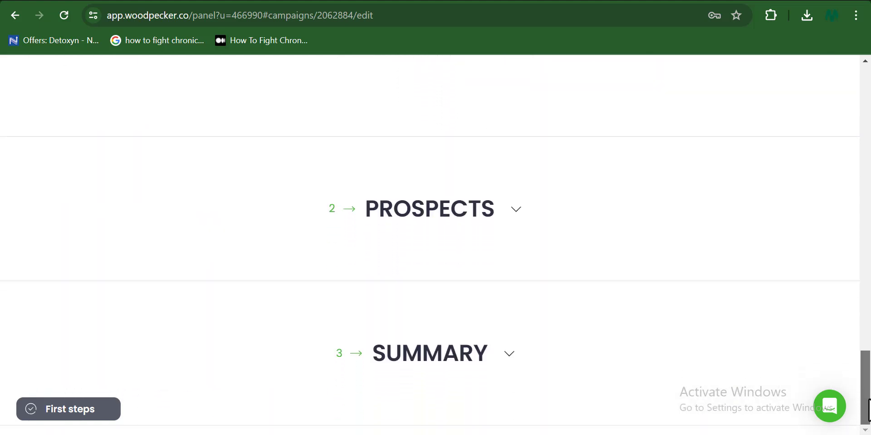
- Add all 340 prospects from the existing database to the campaign, selecting every row
{"action": "left_click", "coordinate": [516, 210]}
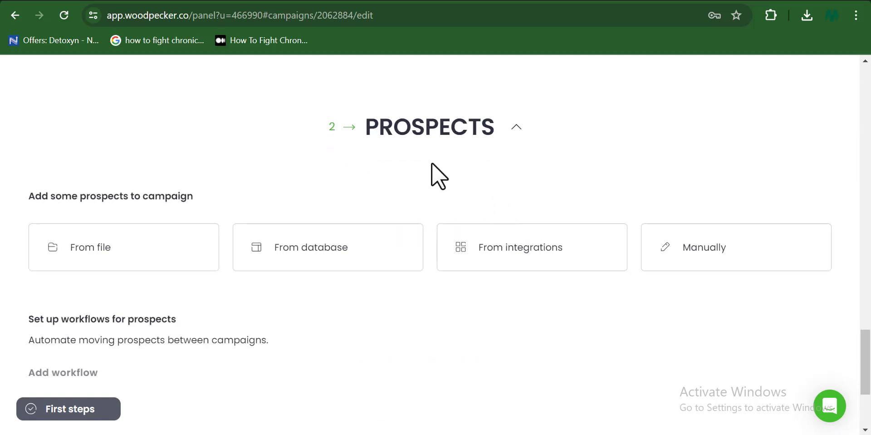
{"action": "left_click", "coordinate": [327, 268]}
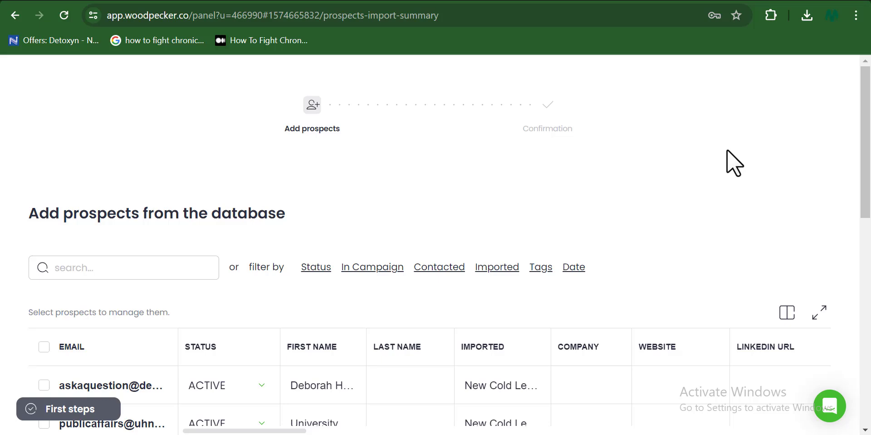
{"action": "left_click_drag", "start_coordinate": [864, 139], "coordinate": [862, 208]}
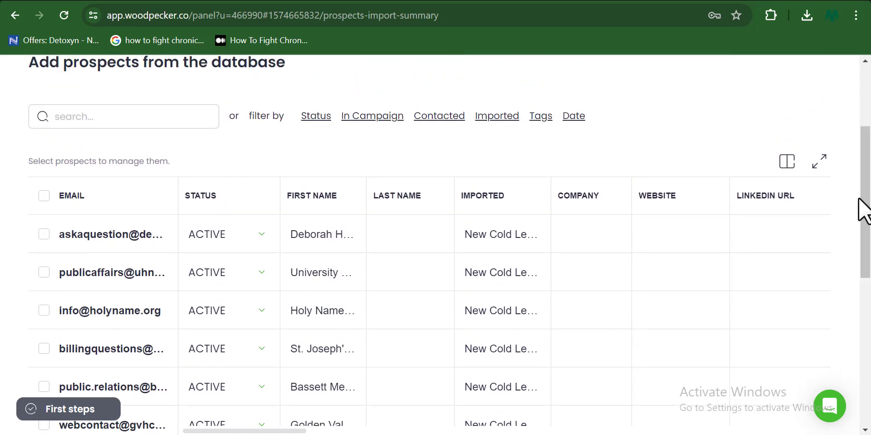
{"action": "left_click", "coordinate": [44, 195]}
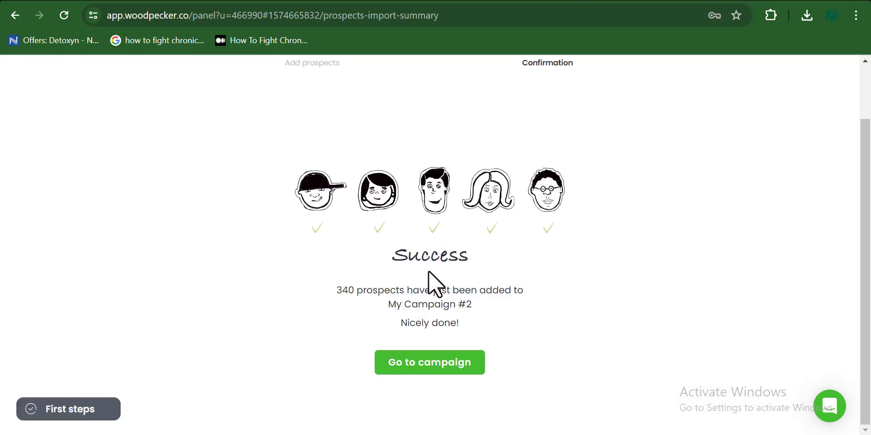
- Go back to the campaign and expand its Summary step
{"action": "left_click", "coordinate": [430, 361]}
{"action": "scroll", "coordinate": [869, 382], "scroll_direction": "down", "scroll_amount": 3}
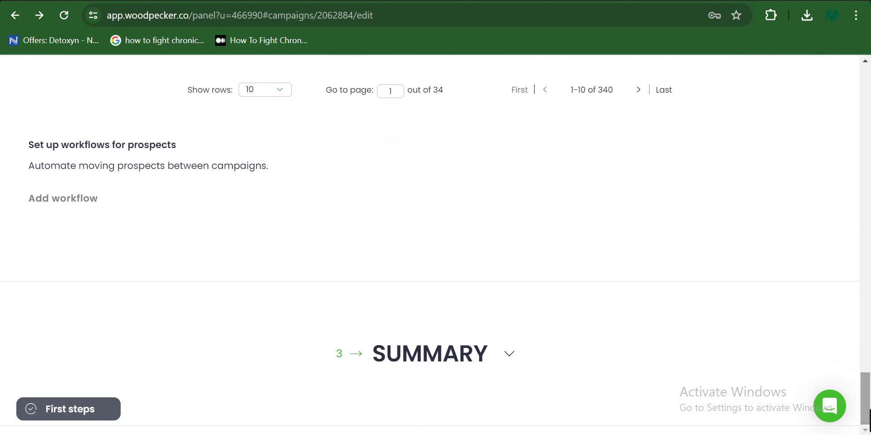
{"action": "left_click", "coordinate": [510, 356]}
{"action": "scroll", "coordinate": [513, 361], "scroll_direction": "down", "scroll_amount": 5}
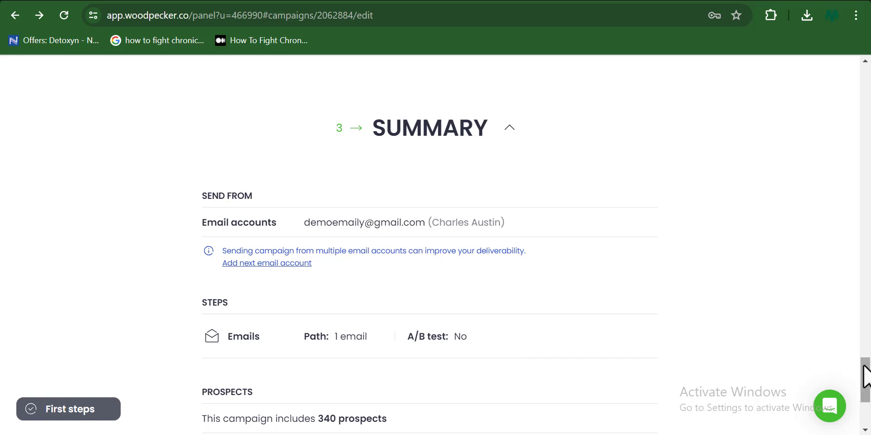
{"action": "left_click_drag", "start_coordinate": [866, 368], "coordinate": [869, 377]}
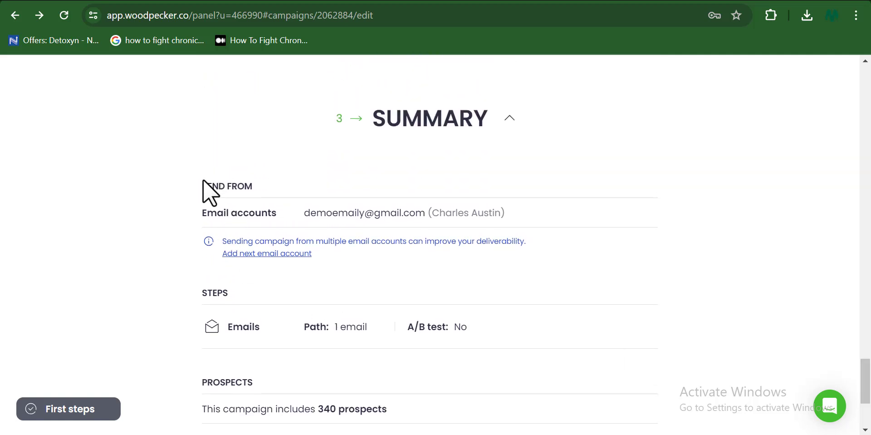
- Highlight the Send from heading and sender account line in the summary for review
{"action": "left_click_drag", "start_coordinate": [203, 181], "coordinate": [281, 211]}
{"action": "left_click", "coordinate": [281, 211]}
{"action": "left_click_drag", "start_coordinate": [301, 211], "coordinate": [527, 213]}
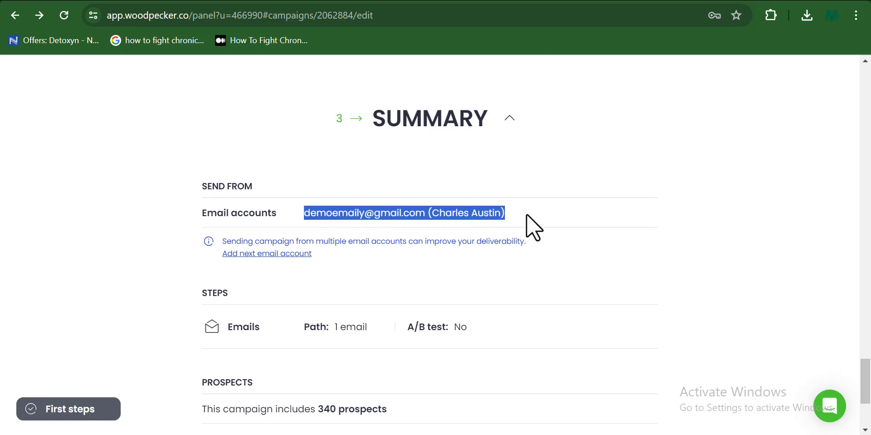
{"action": "left_click", "coordinate": [512, 360]}
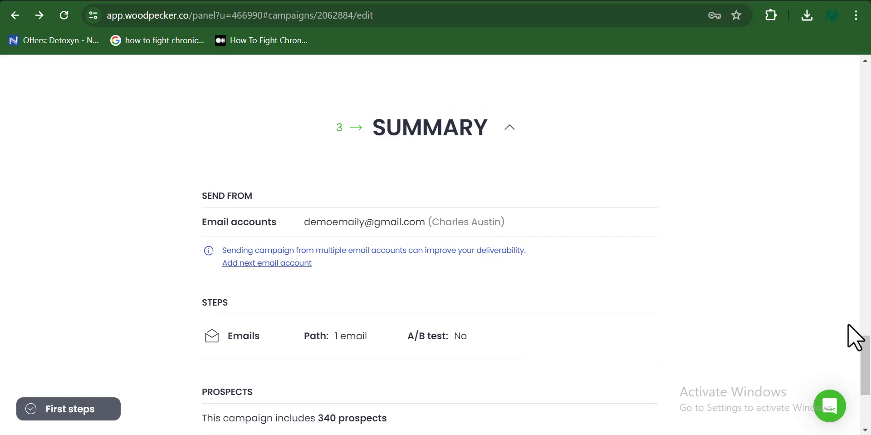
- Scroll down through the campaign summary and back up to the top of the page
{"action": "left_click_drag", "start_coordinate": [867, 367], "coordinate": [870, 398]}
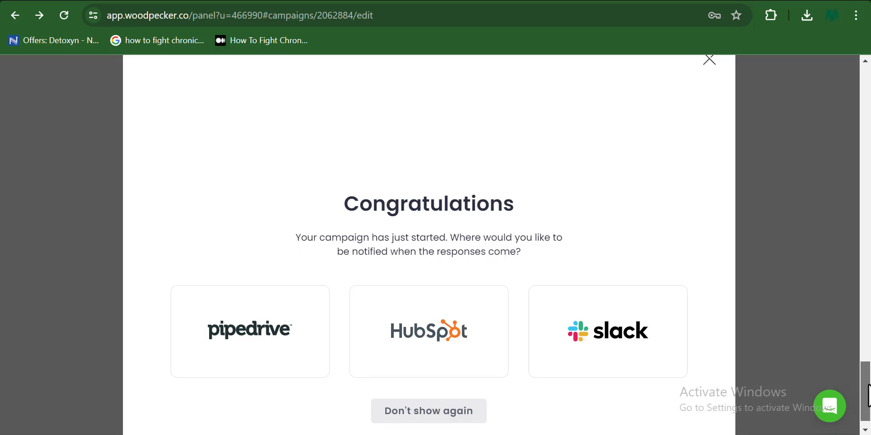
{"action": "left_click_drag", "start_coordinate": [868, 395], "coordinate": [869, 150]}
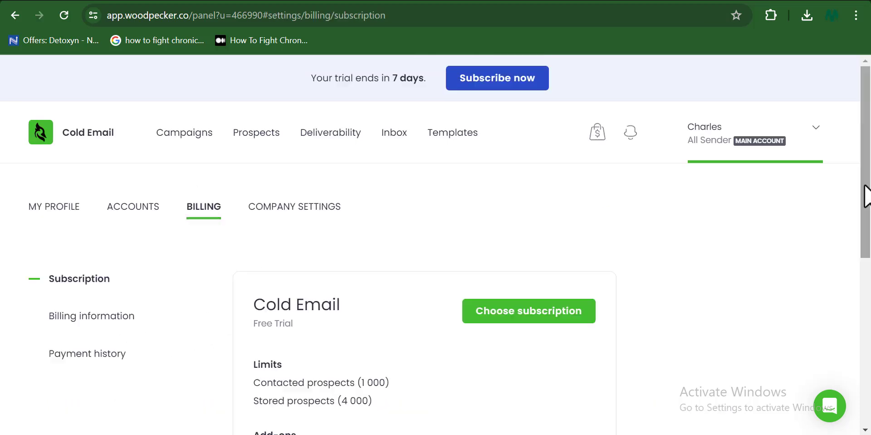
{"action": "left_click_drag", "start_coordinate": [867, 202], "coordinate": [869, 260]}
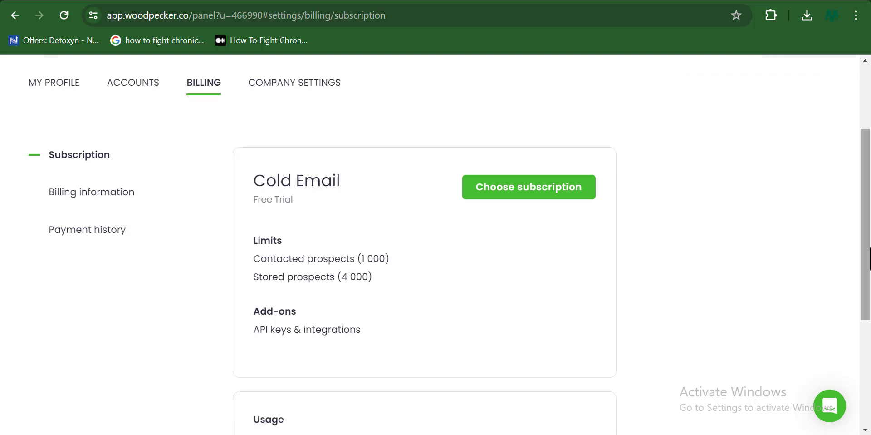
{"action": "scroll", "coordinate": [376, 302], "scroll_direction": "down", "scroll_amount": 4}
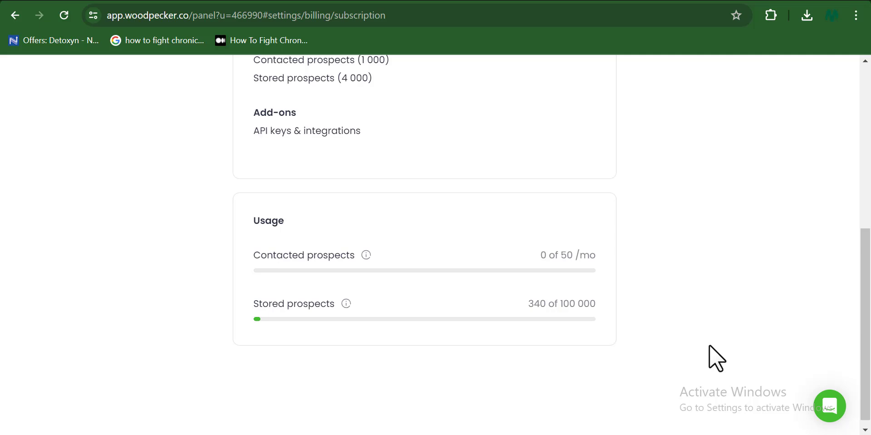
{"action": "left_click_drag", "start_coordinate": [867, 372], "coordinate": [870, 272]}
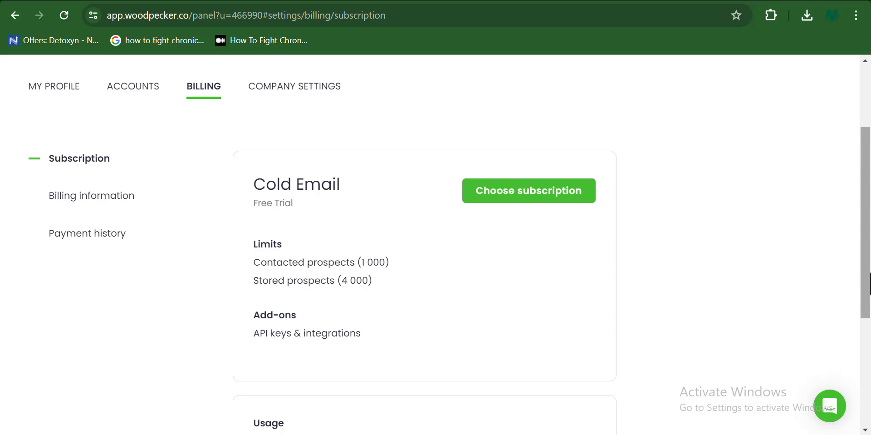
{"action": "left_click_drag", "start_coordinate": [870, 282], "coordinate": [870, 269]}
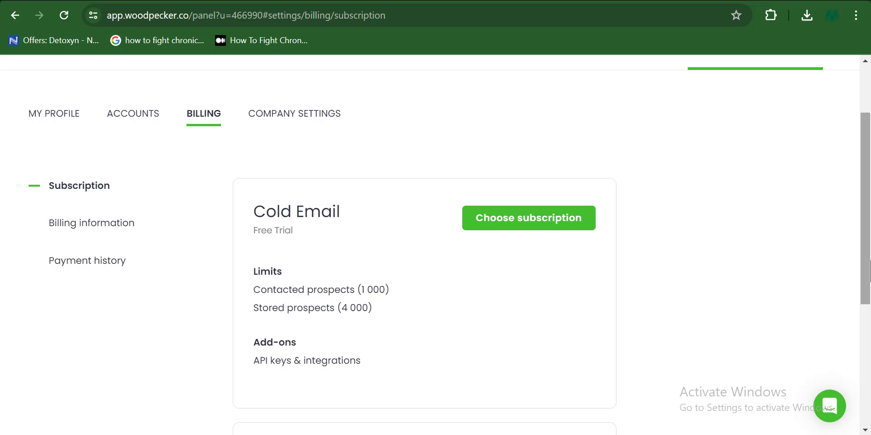